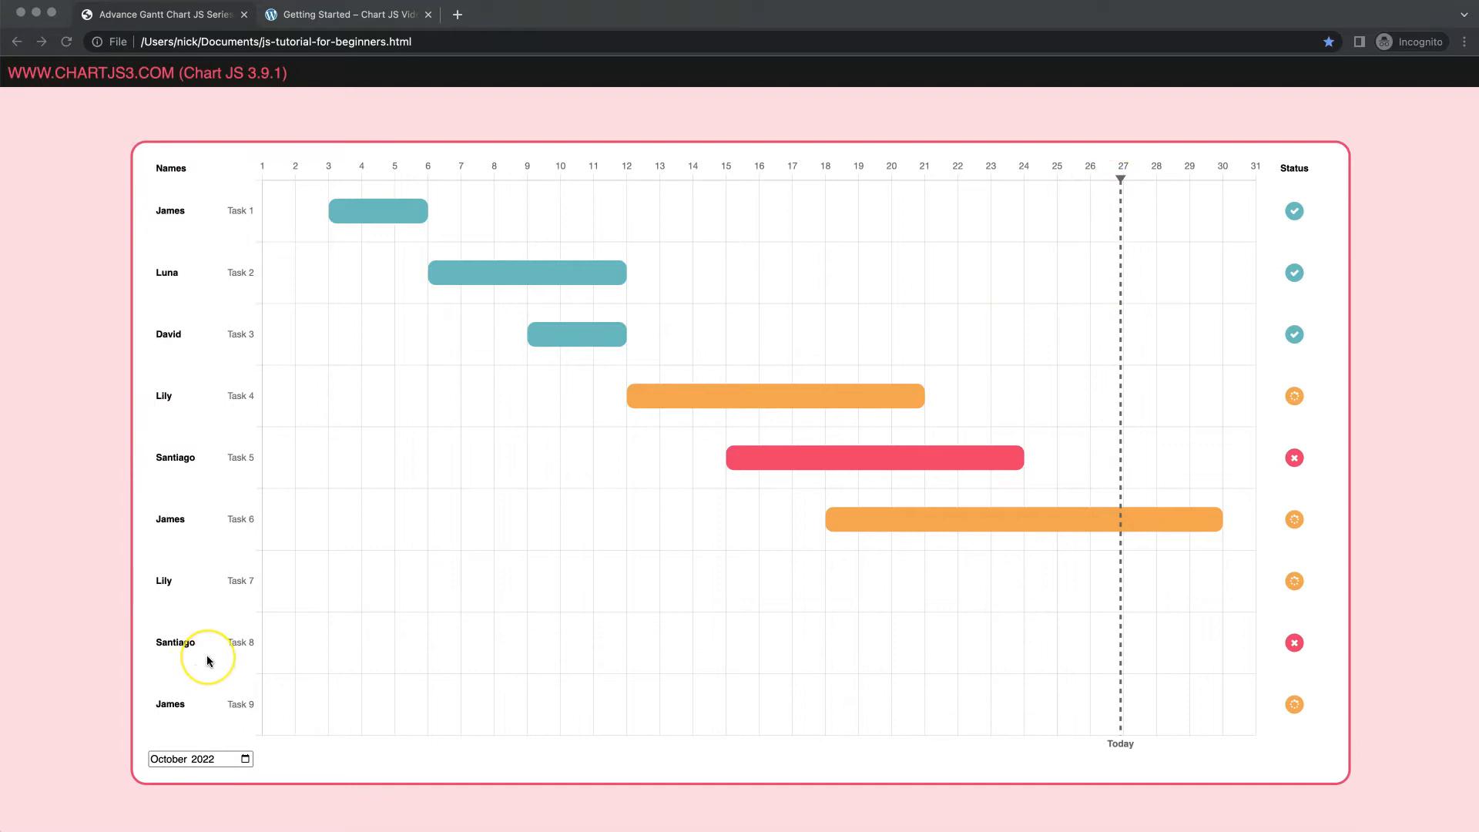
Step: Switch the chart to November, narrow it with the DevTools pane, then return to October
click(267, 667)
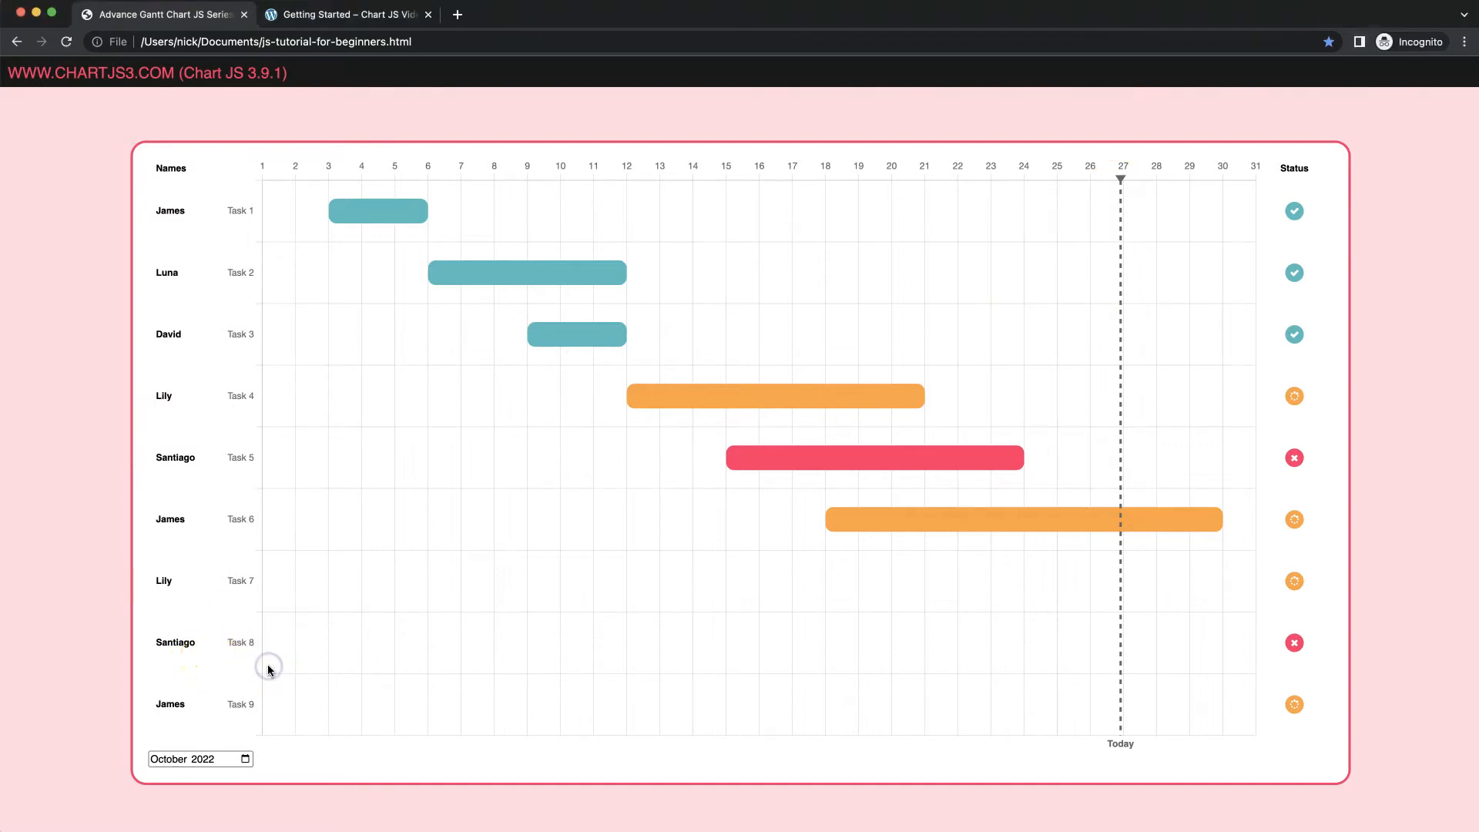
key(super+alt+j)
click(205, 686)
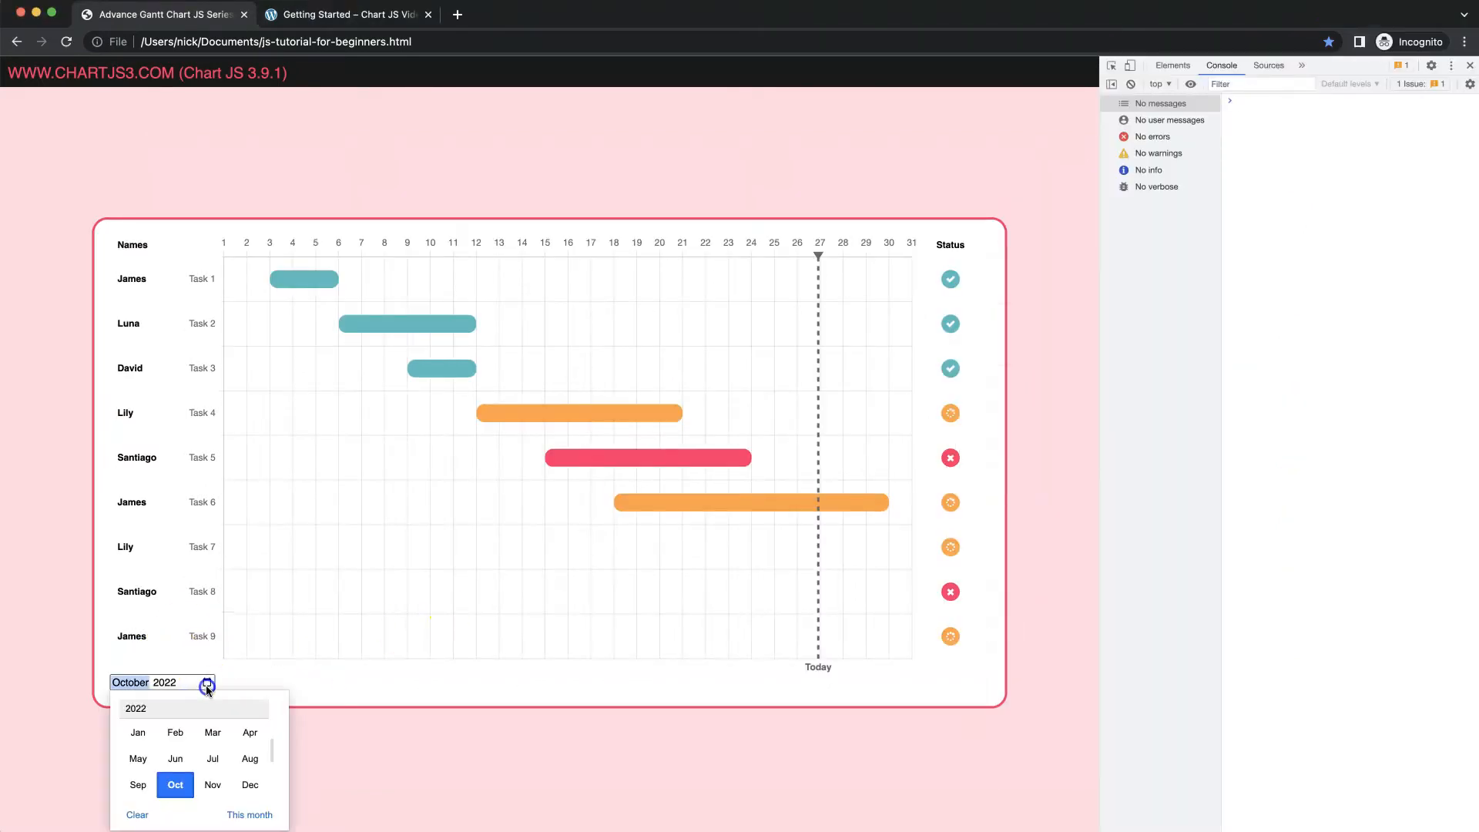
click(211, 787)
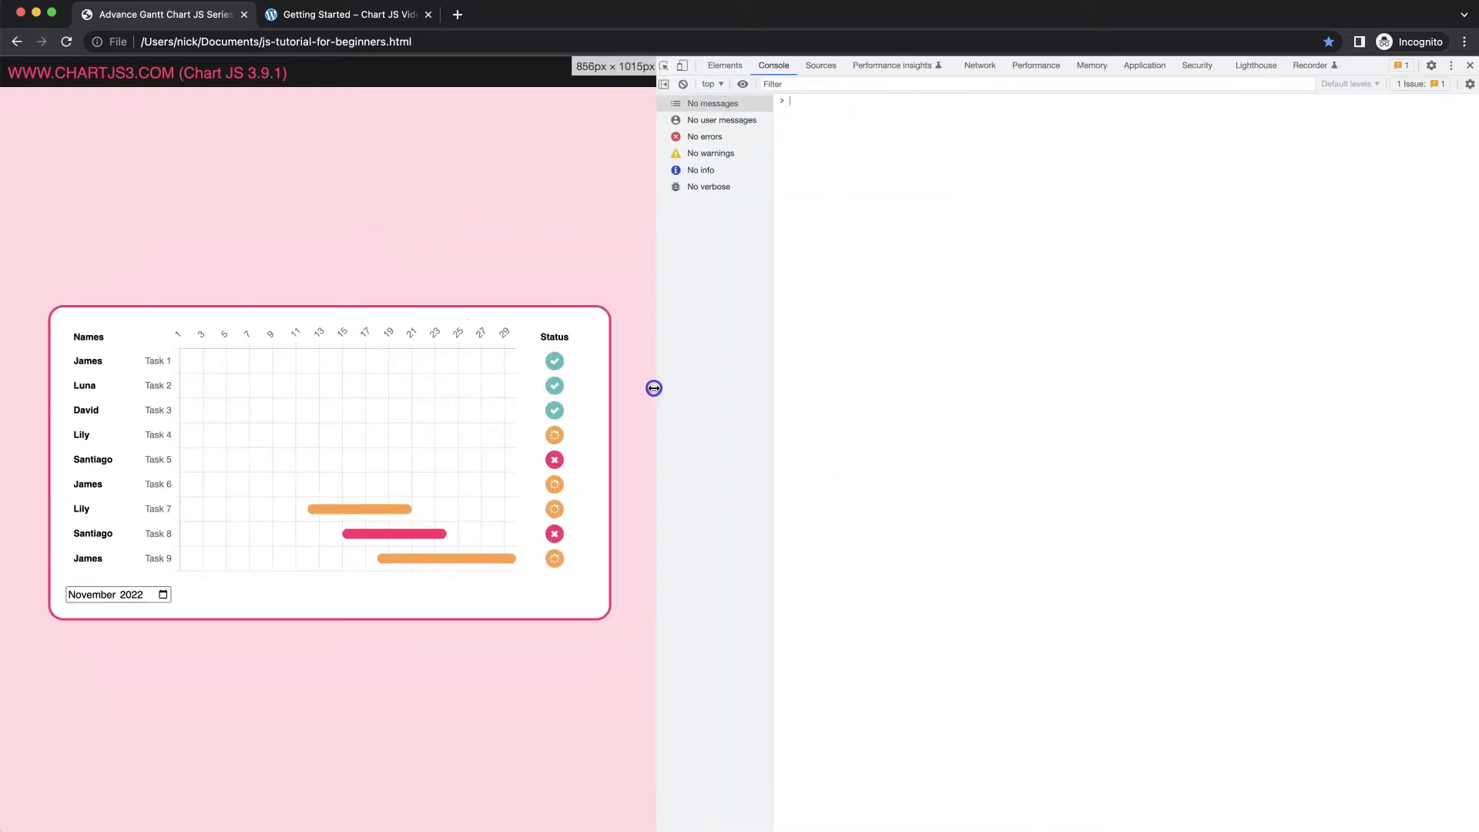
drag(1103, 389, 653, 386)
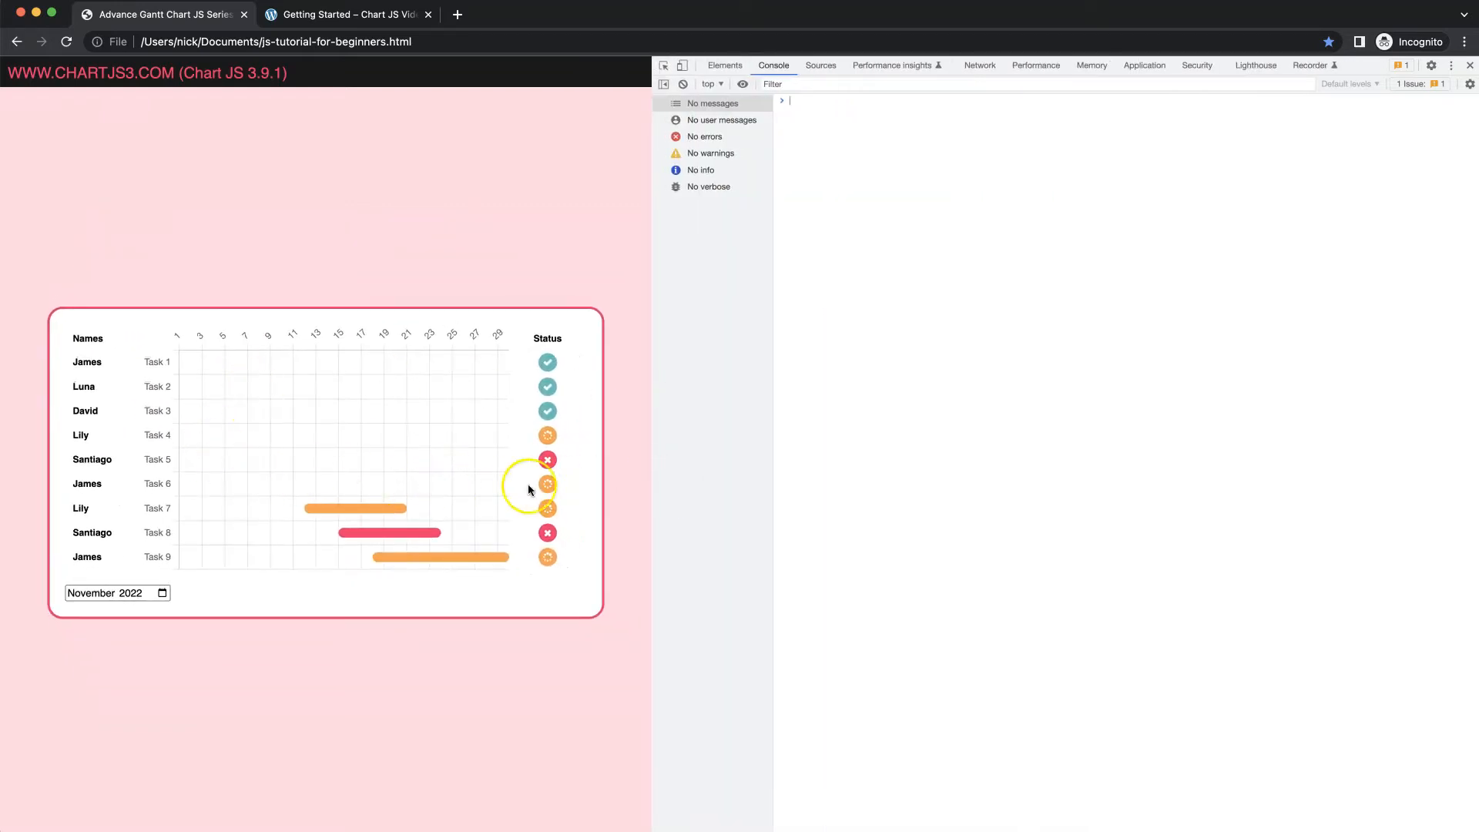
key(super+alt+i)
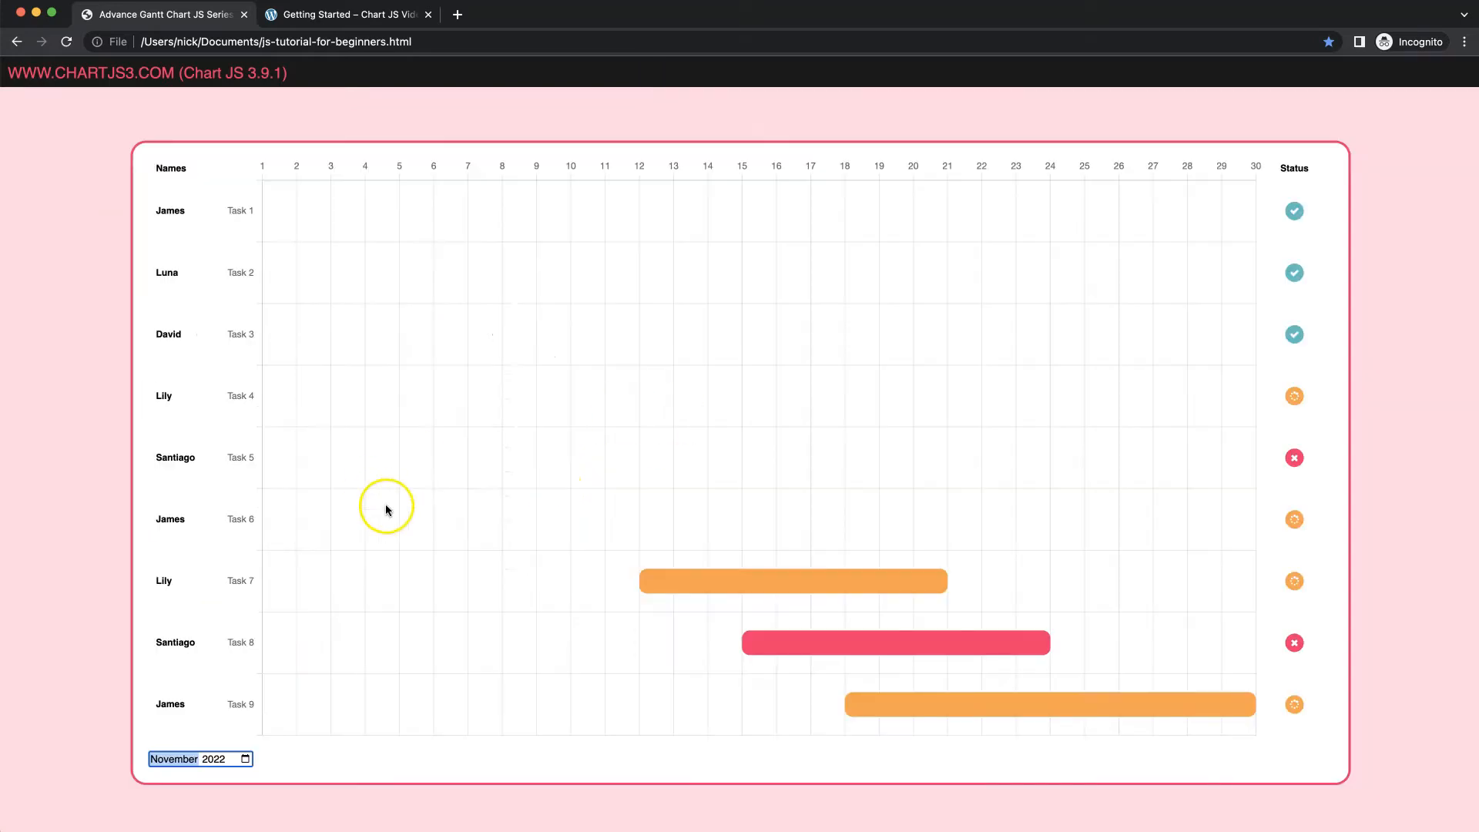
click(245, 759)
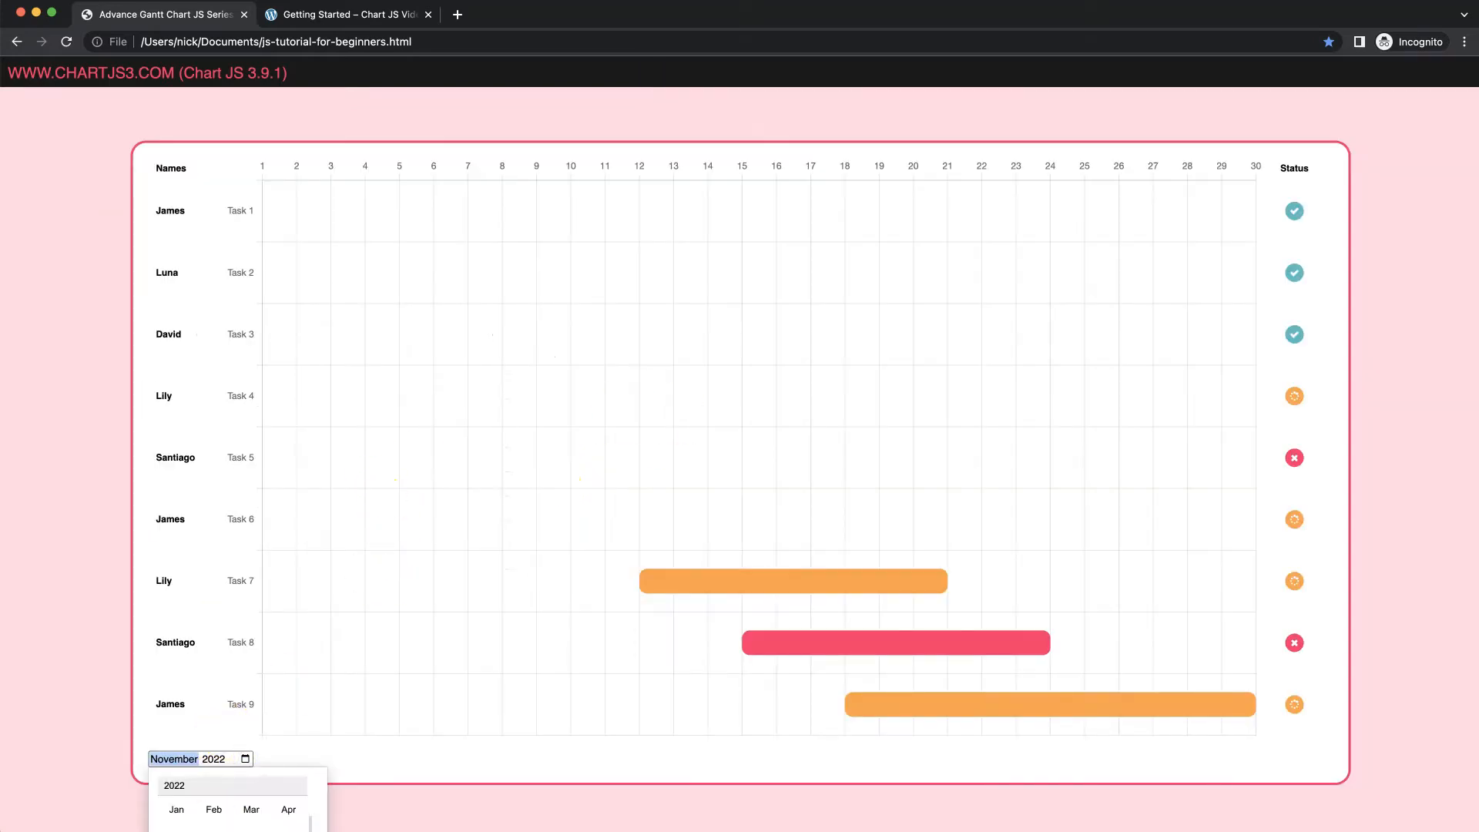
click(214, 830)
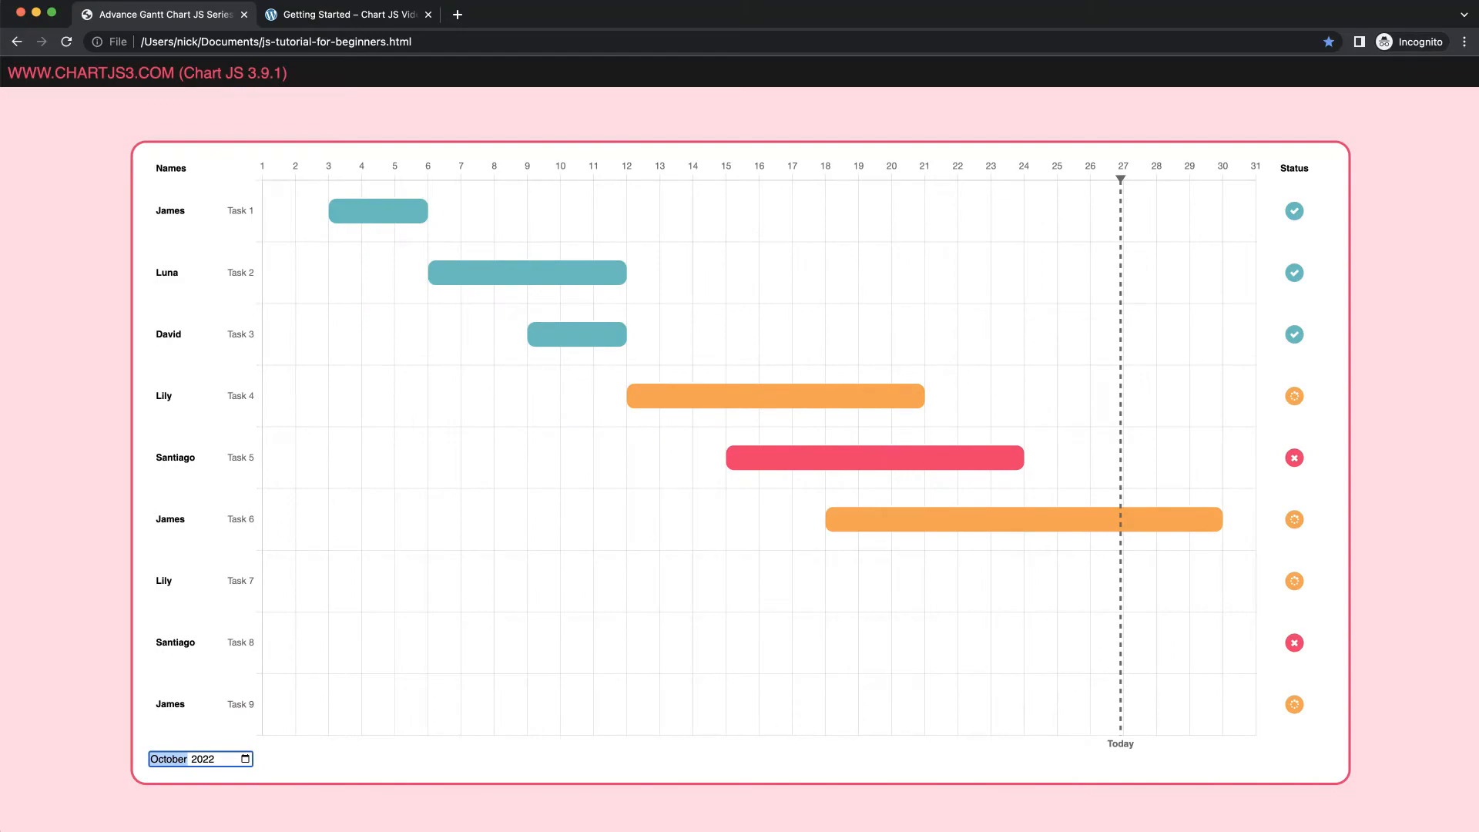
Step: Set the chart to November 2022 again, briefly narrowing it with DevTools, and return to the editor
key(super+Tab)
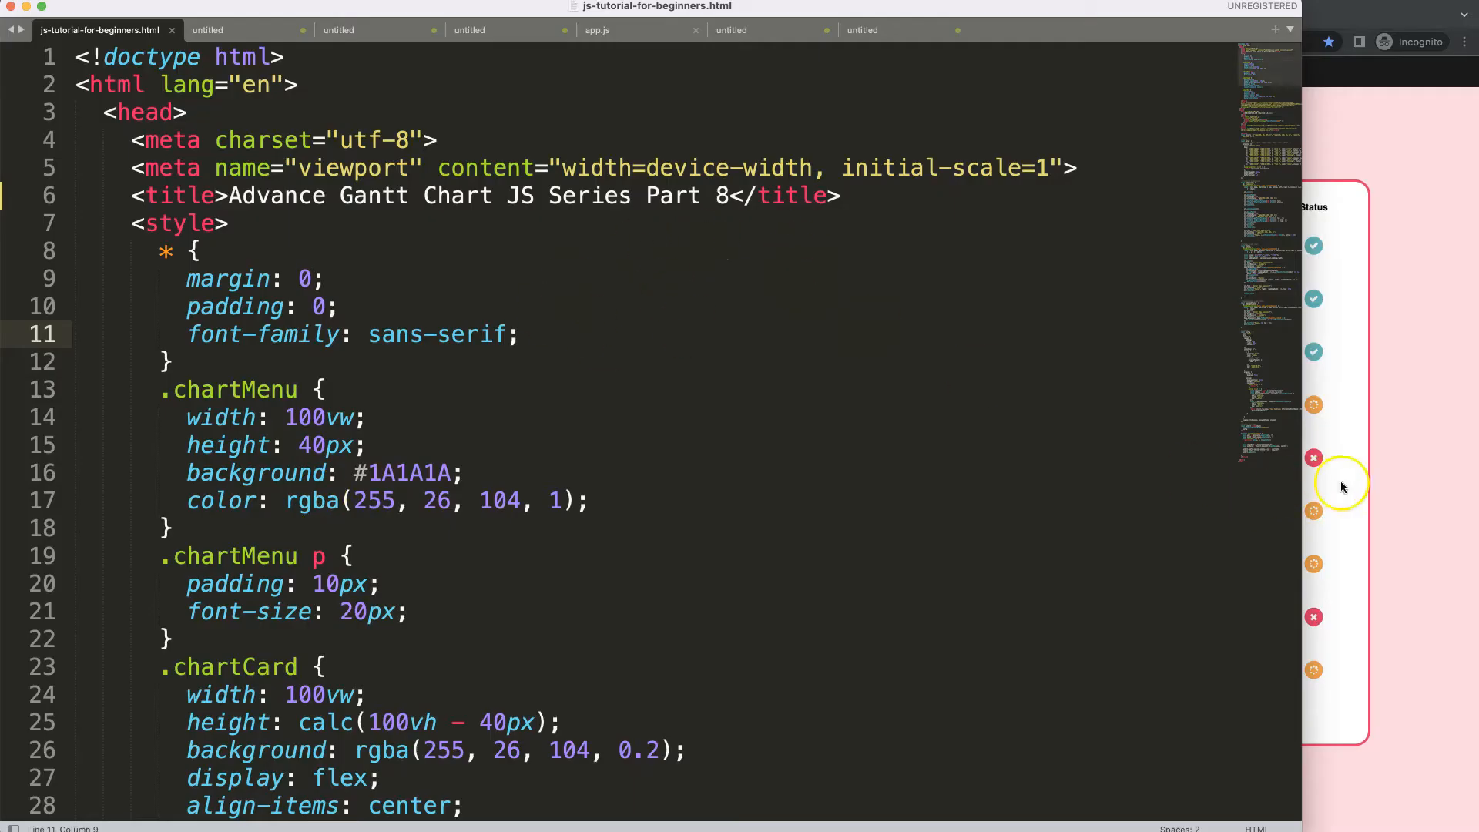
click(1342, 486)
click(418, 719)
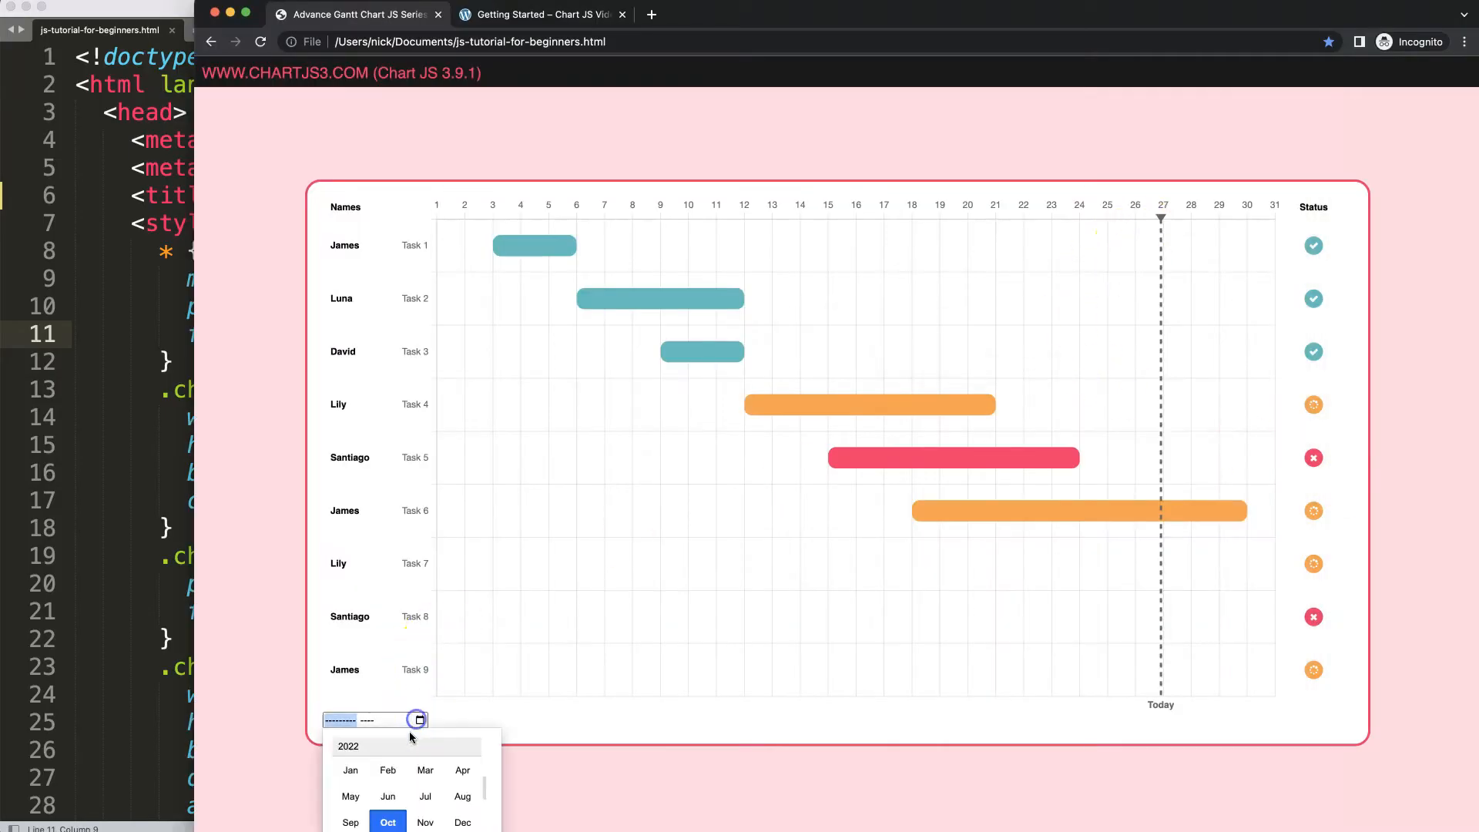
click(423, 822)
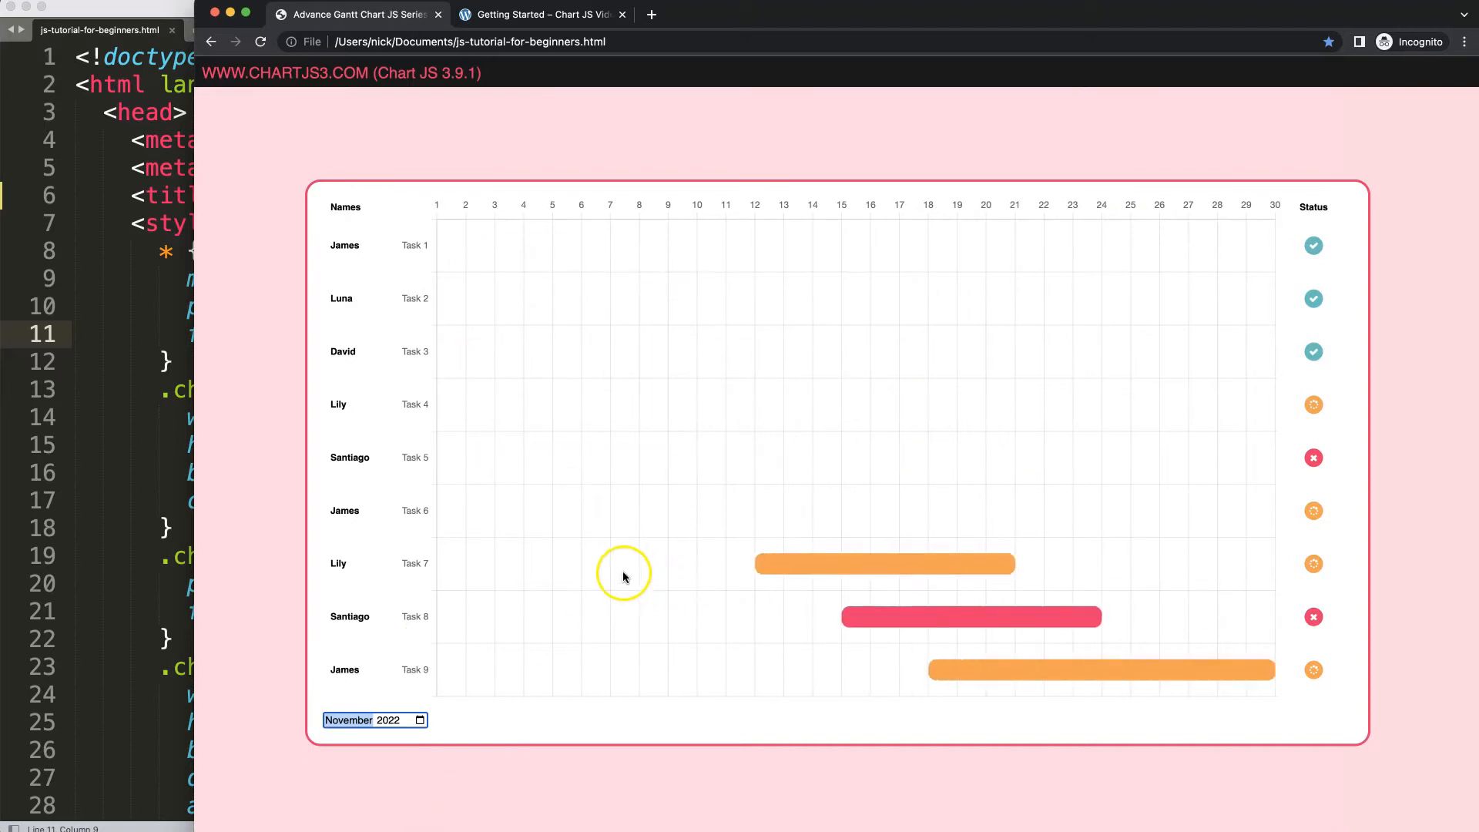
key(super+alt+j)
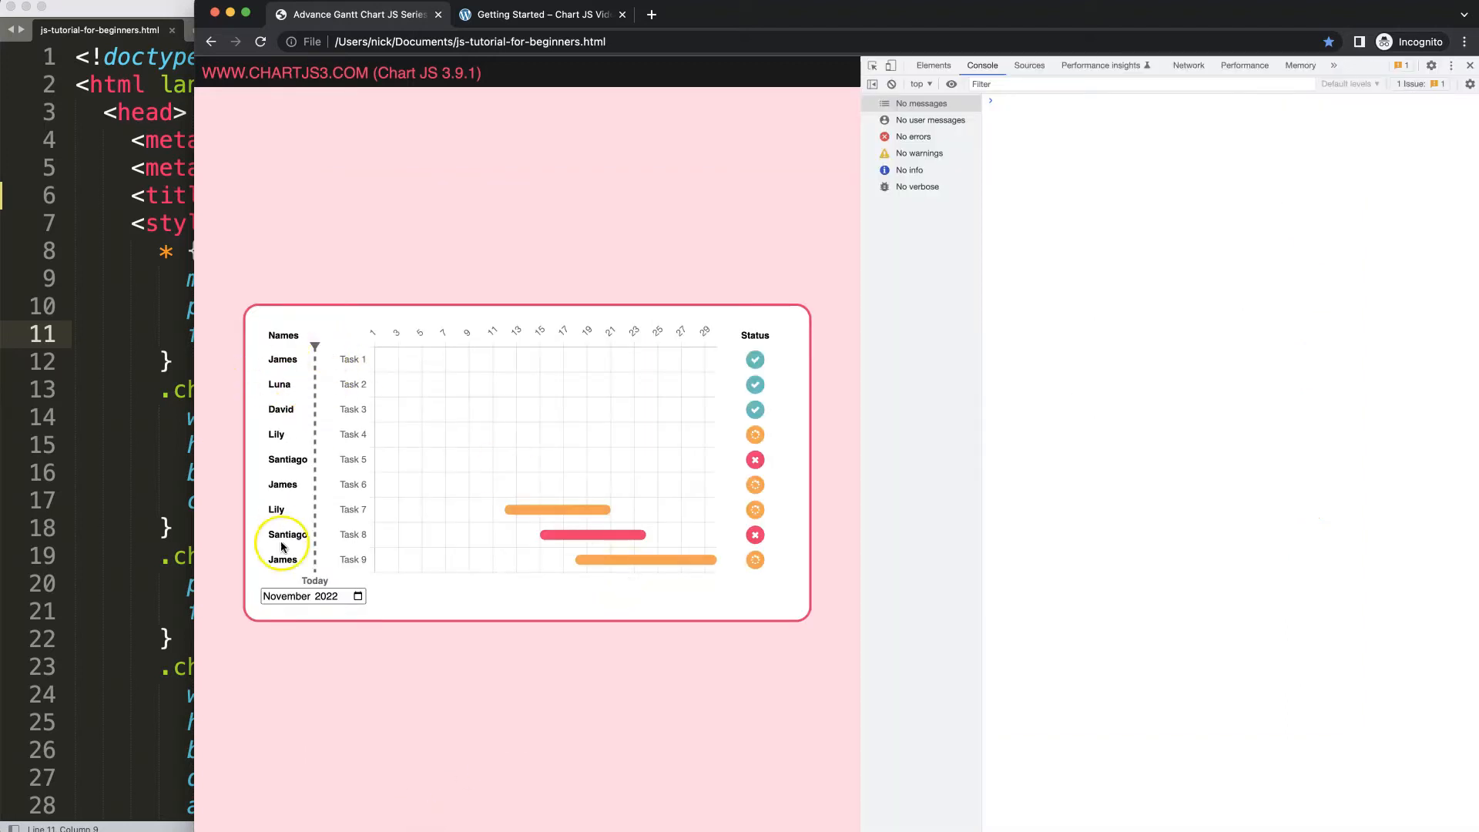
key(super+alt+j)
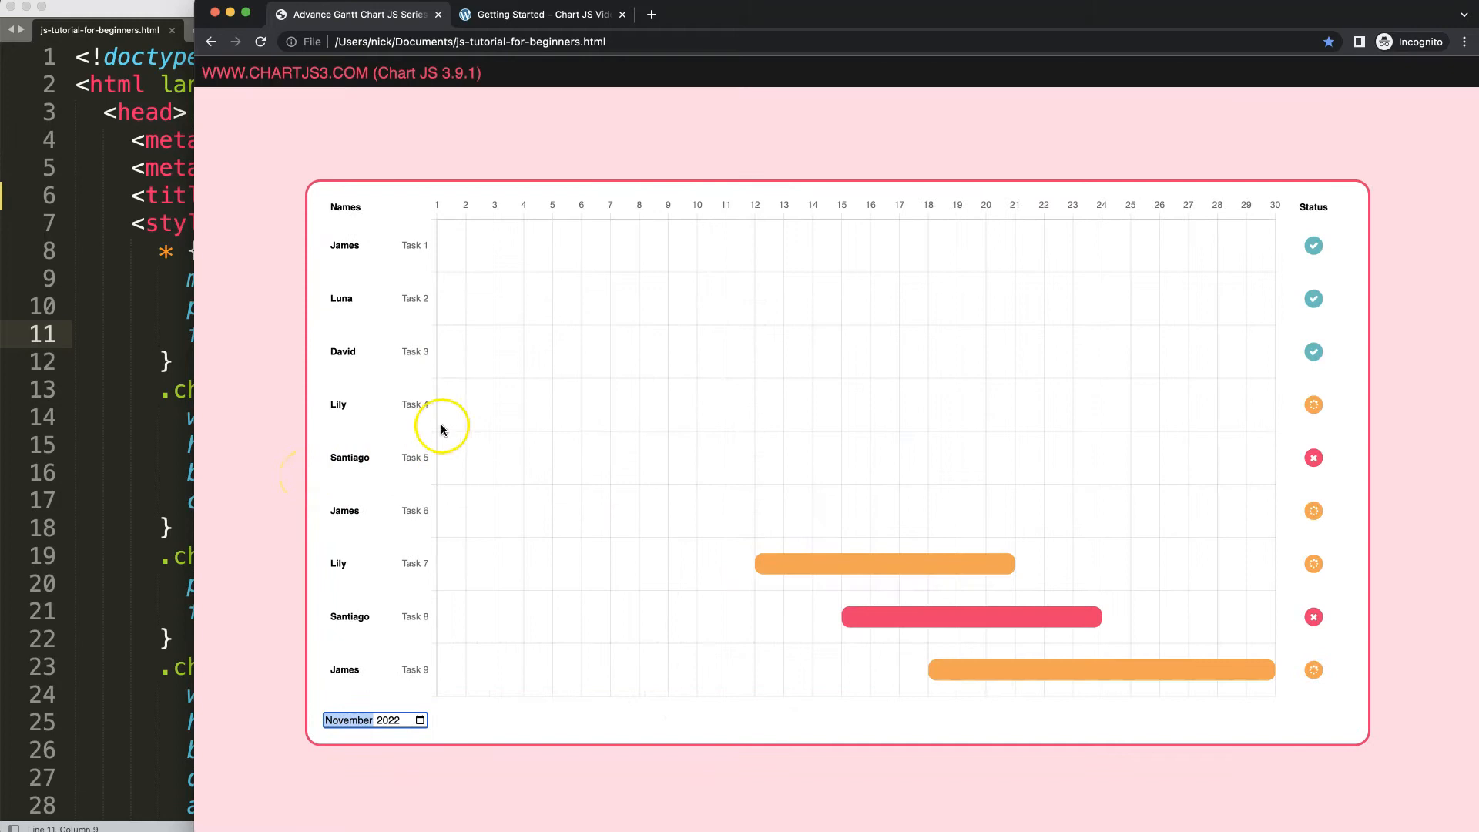
click(216, 473)
Step: Locate the todayLine plugin code and highlight the Today label's x-position expression on line 116
click(298, 454)
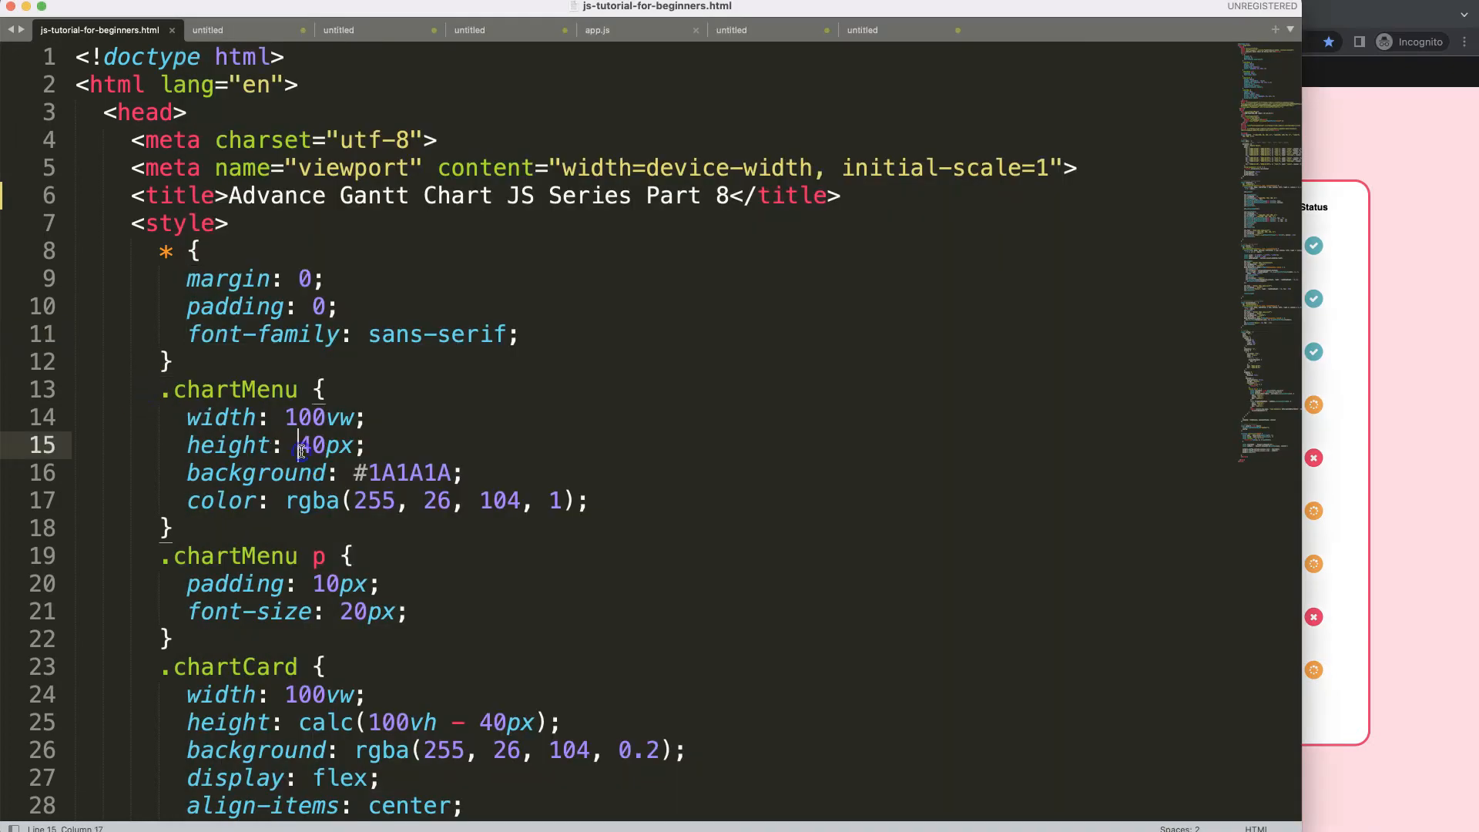
scroll(298, 454, down, 5)
scroll(299, 454, down, 5)
scroll(299, 462, down, 2)
scroll(303, 382, down, 5)
scroll(306, 467, down, 2)
scroll(310, 472, down, 3)
scroll(315, 471, down, 3)
scroll(324, 473, down, 5)
scroll(322, 473, down, 1)
drag(450, 417, 201, 409)
scroll(268, 513, down, 2)
scroll(269, 514, down, 2)
click(397, 484)
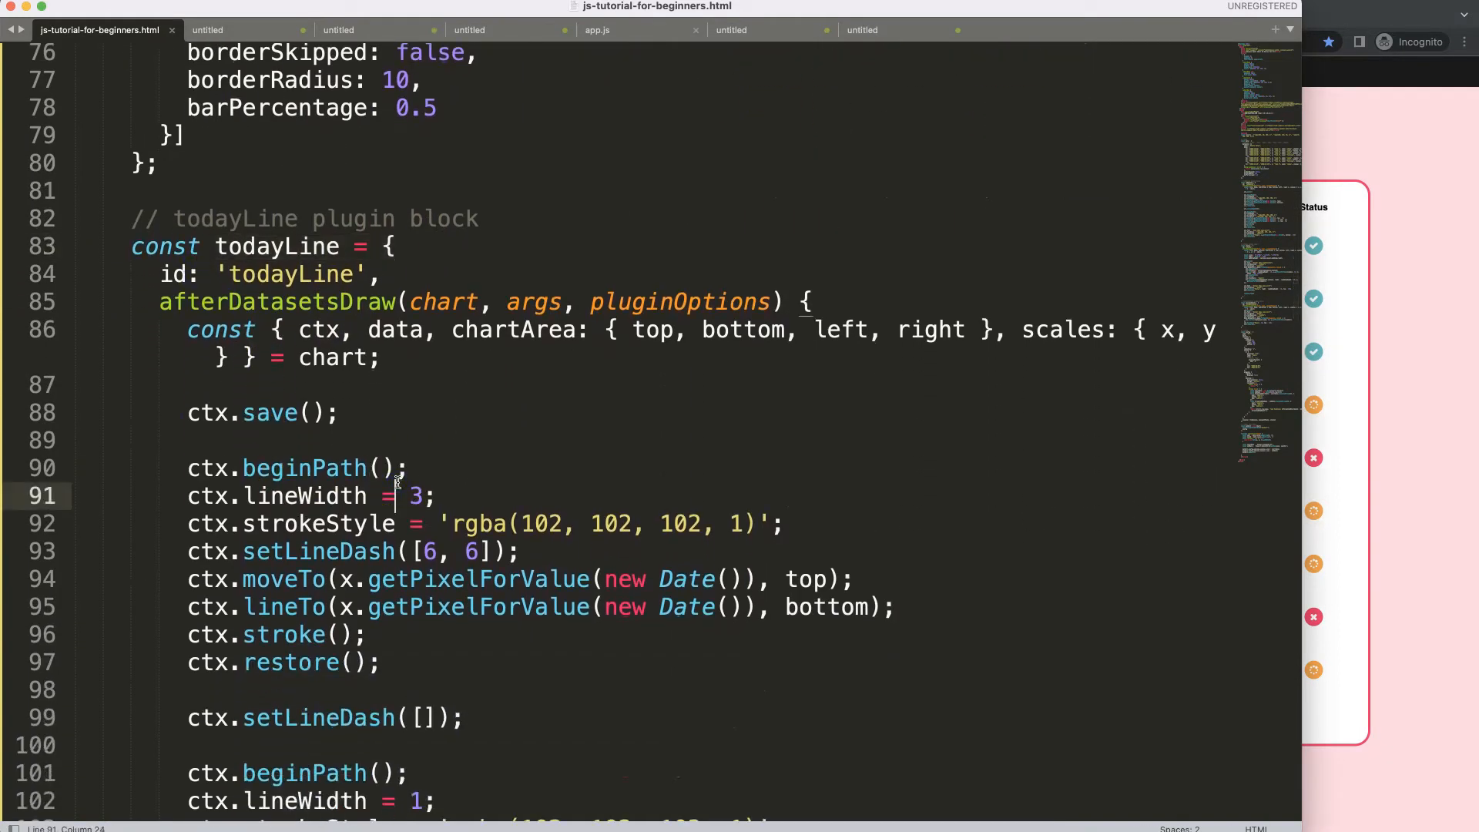
scroll(398, 483, down, 2)
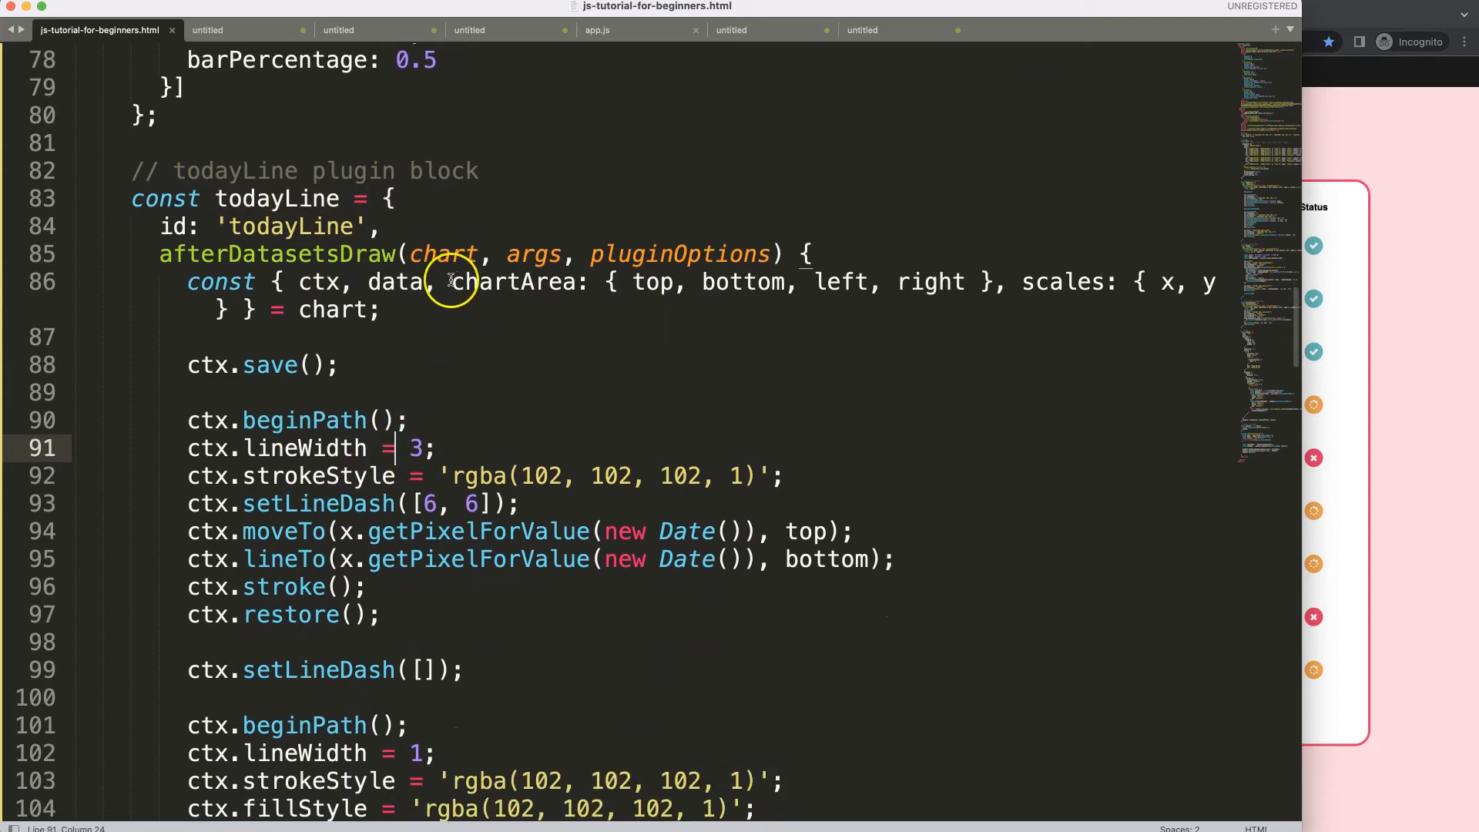
drag(449, 284, 694, 312)
scroll(573, 465, down, 3)
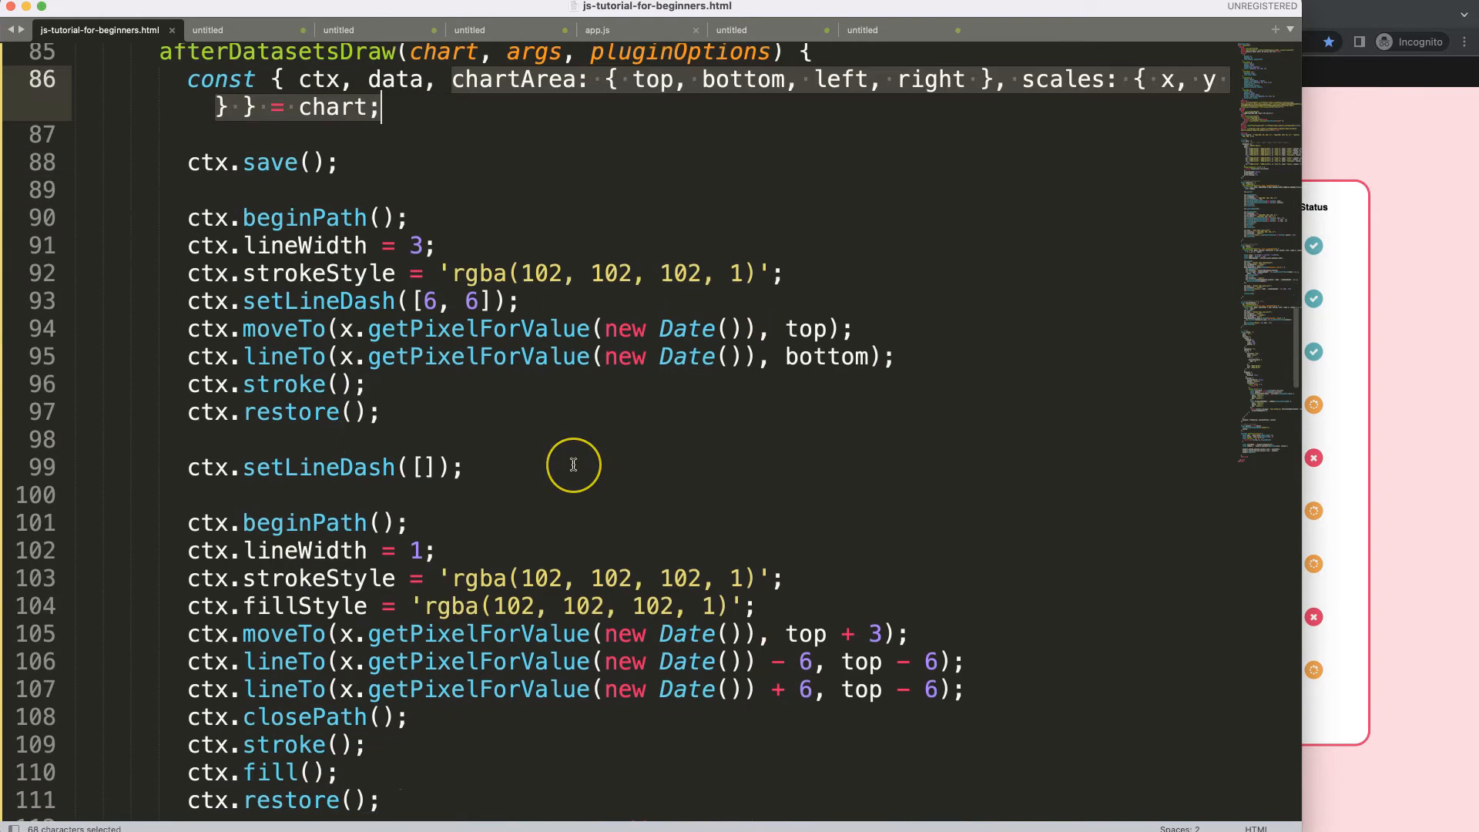
scroll(573, 464, down, 2)
scroll(571, 456, down, 2)
scroll(571, 455, down, 1)
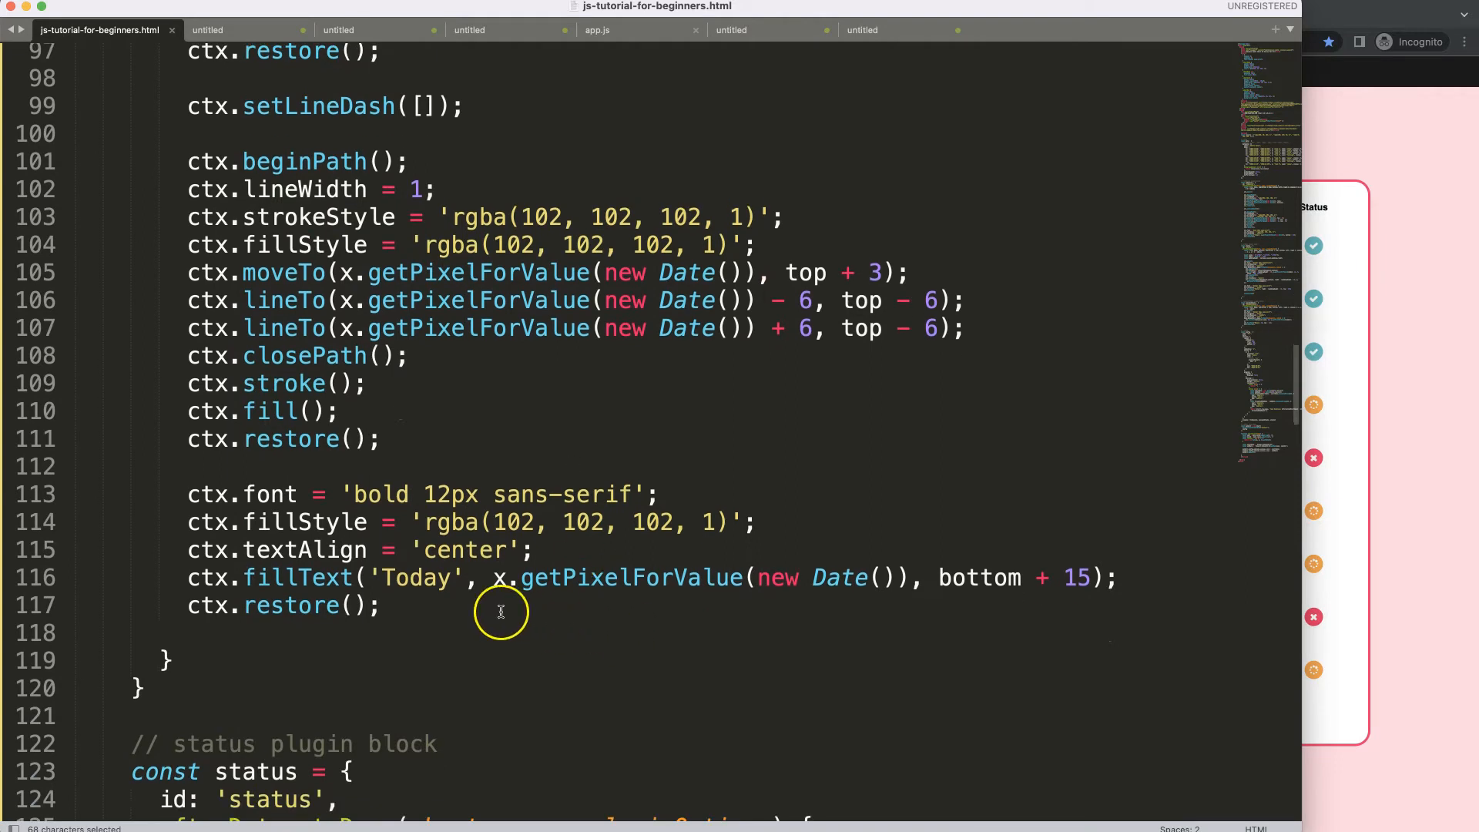
drag(375, 579, 892, 577)
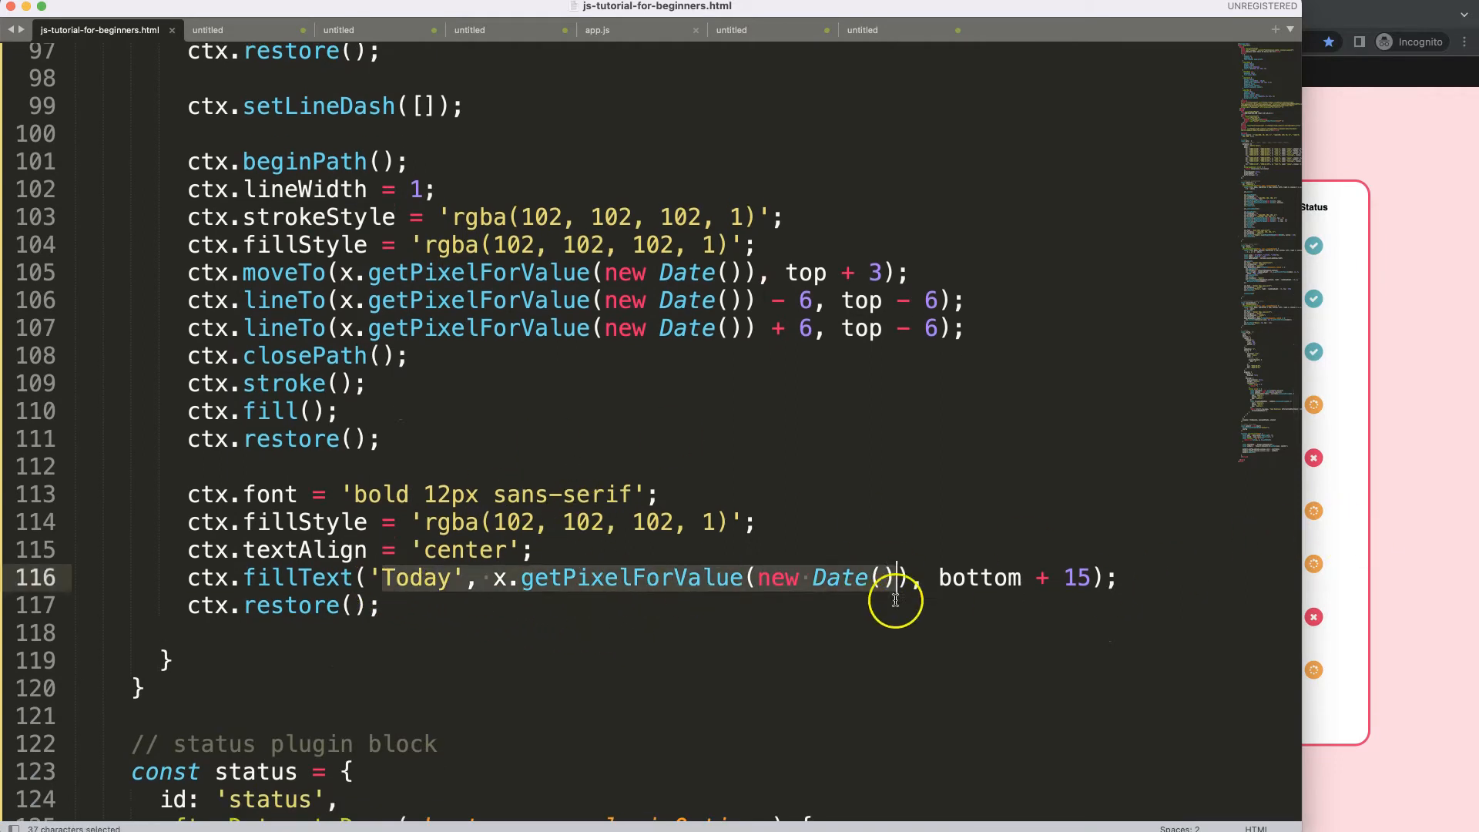
click(759, 578)
drag(494, 579, 880, 578)
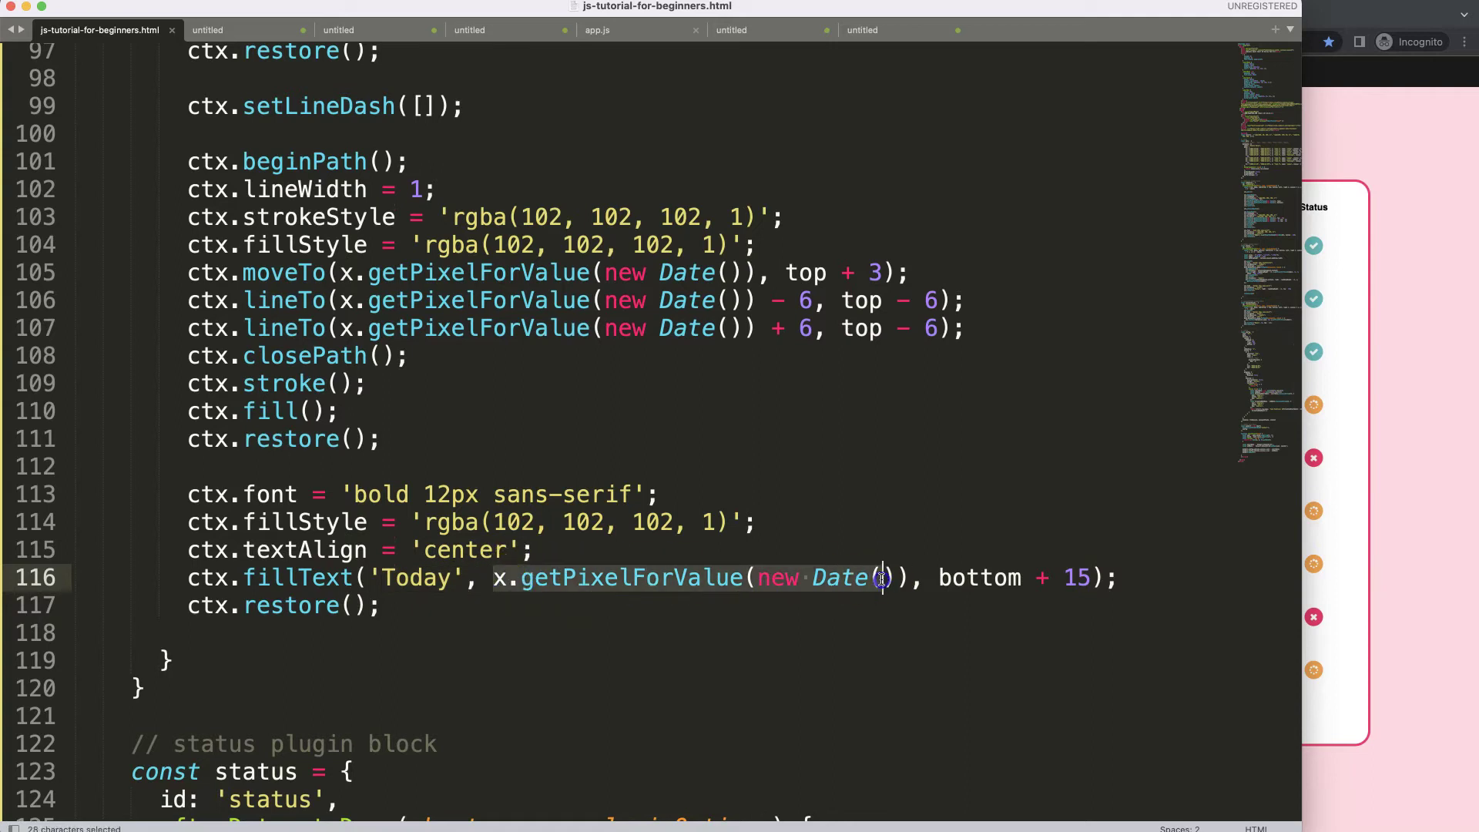
Step: Check the chart, then inspect the new Date() call in the label-drawing line
click(1387, 479)
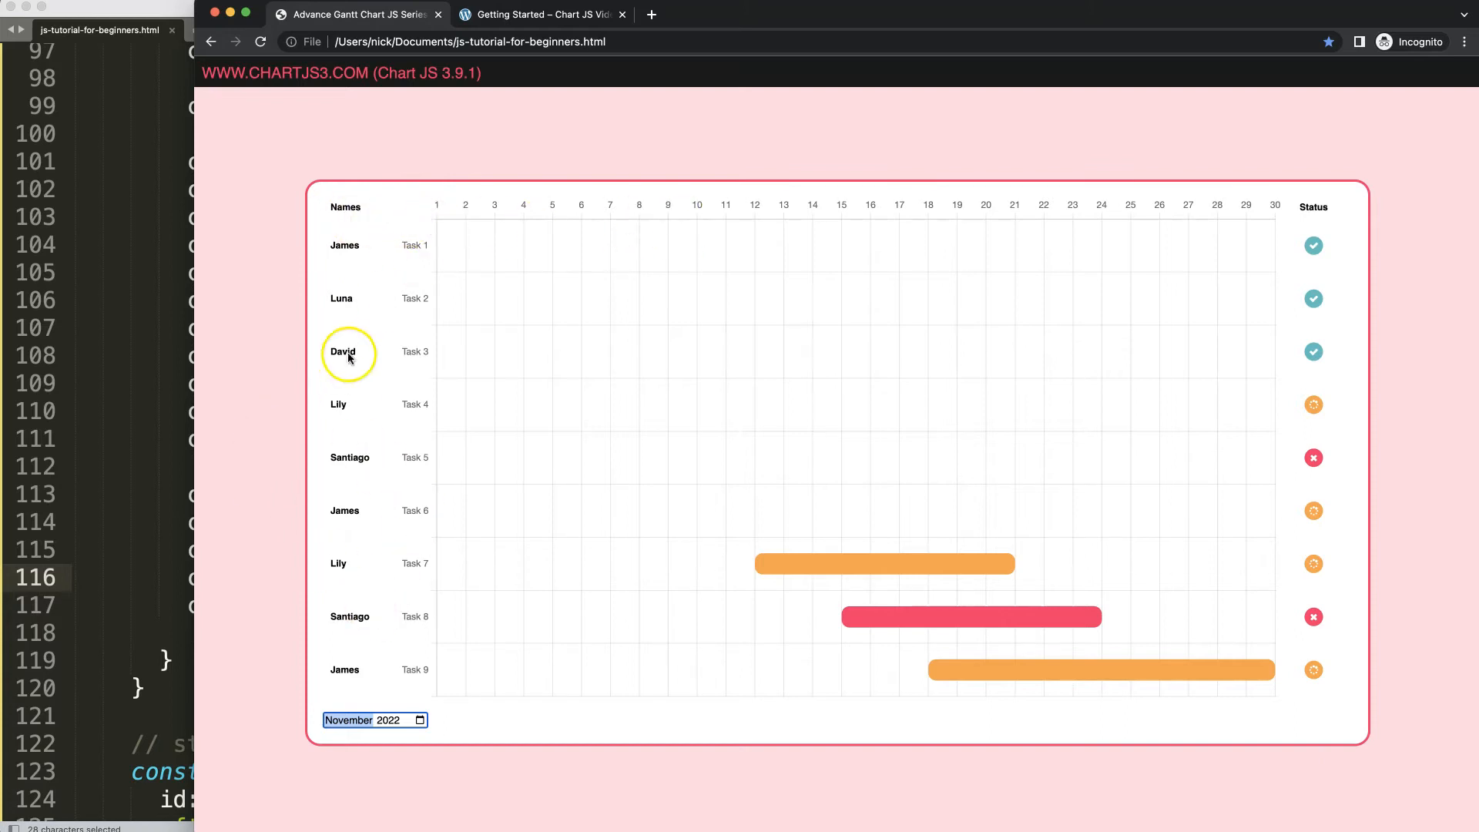
click(155, 402)
click(813, 577)
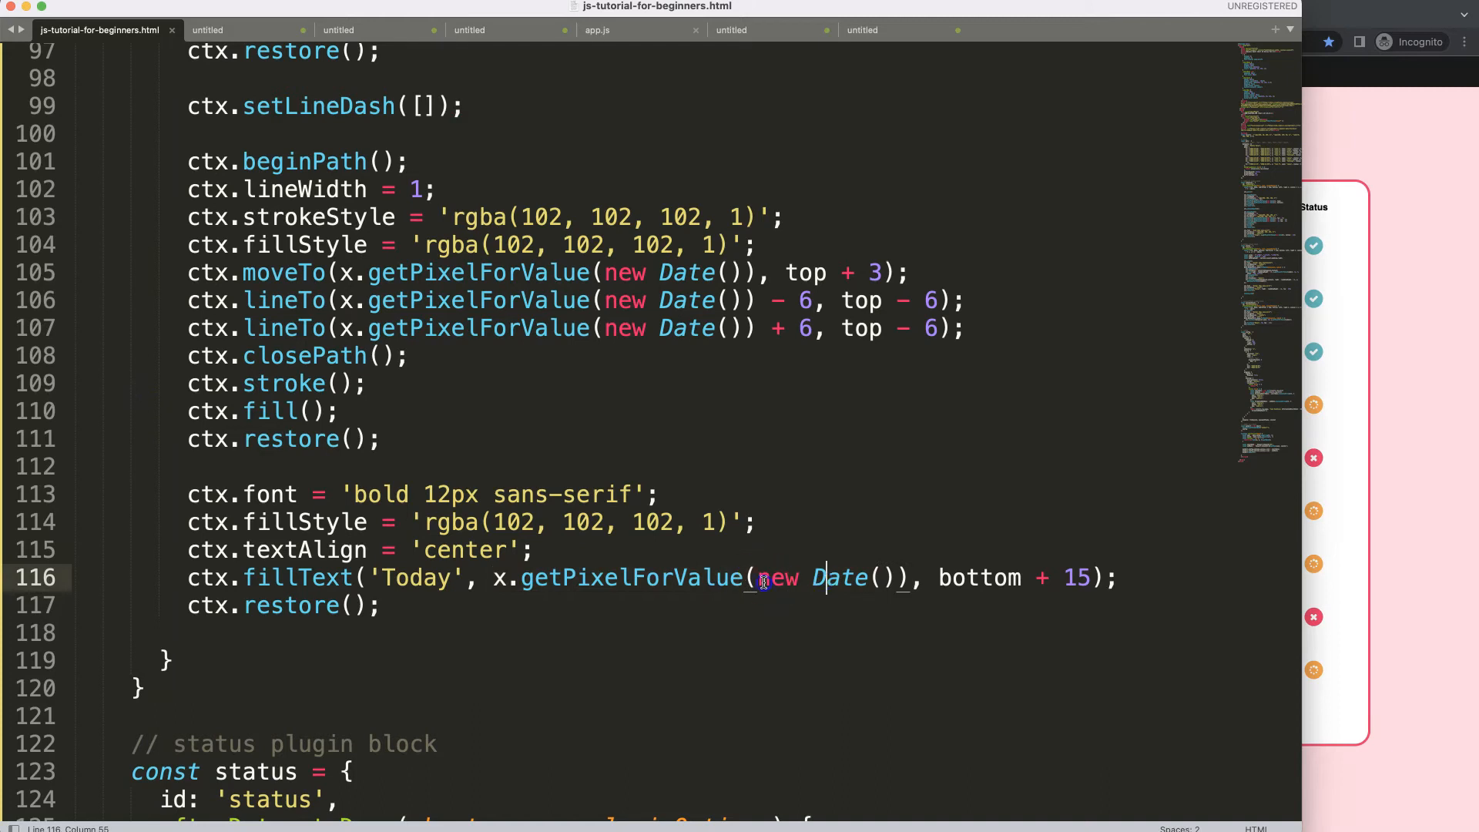
drag(881, 577, 889, 577)
Step: Reload and narrow the November chart with DevTools to reveal the stray Today marker, then restore full width
click(1339, 478)
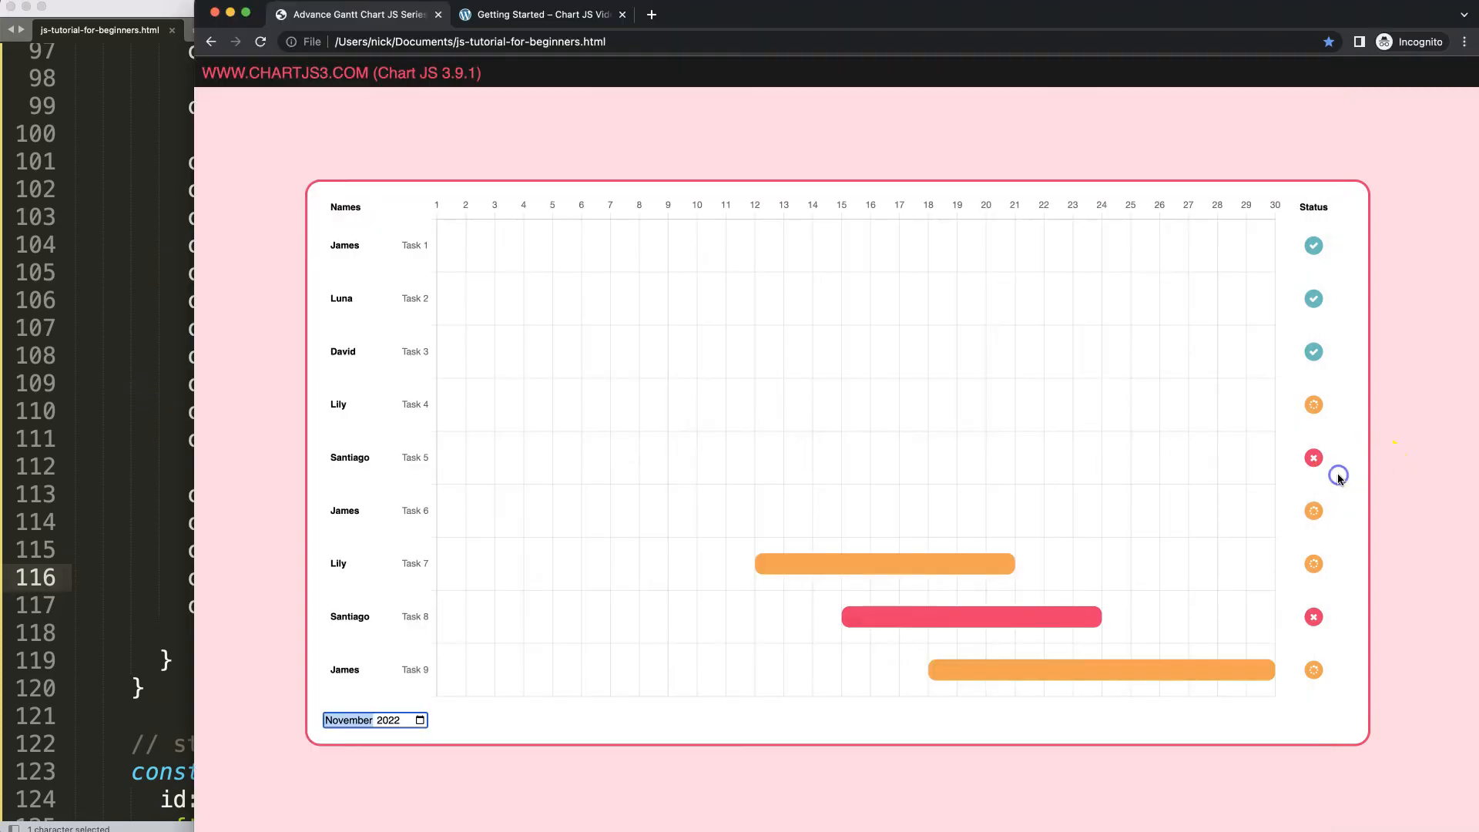
key(super+r)
key(super+alt+j)
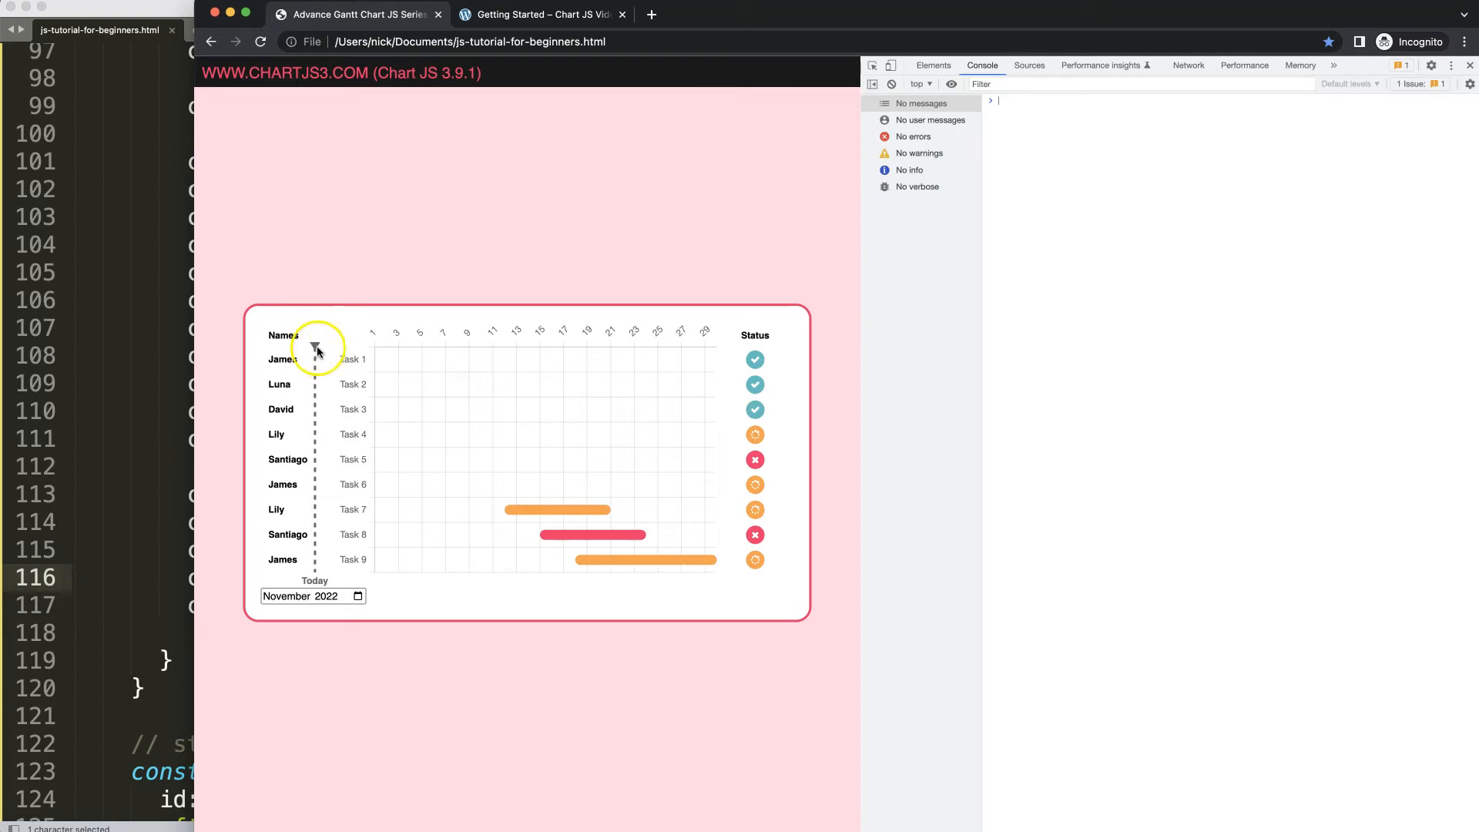
click(124, 494)
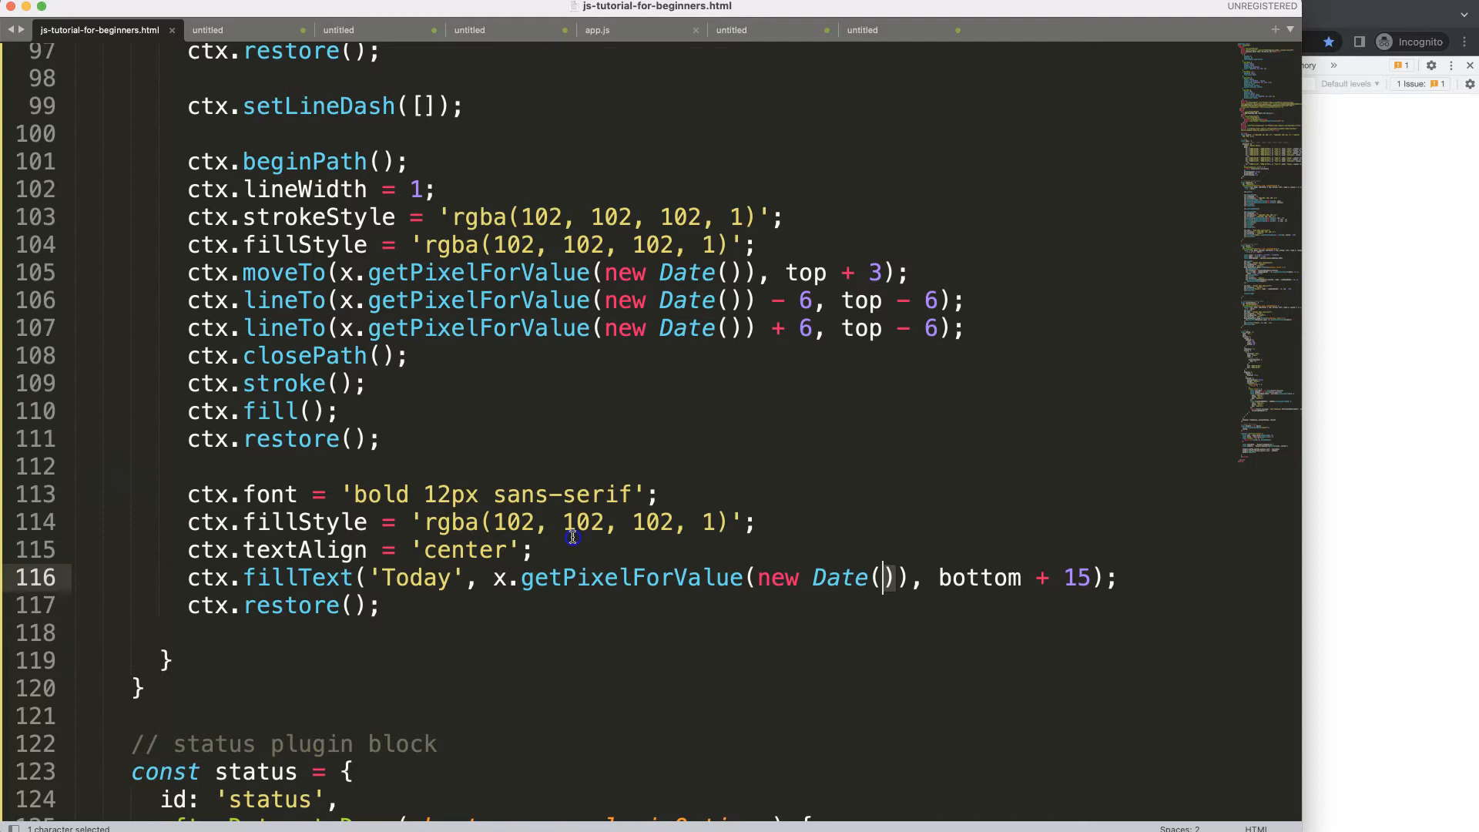
key(Up)
click(1340, 486)
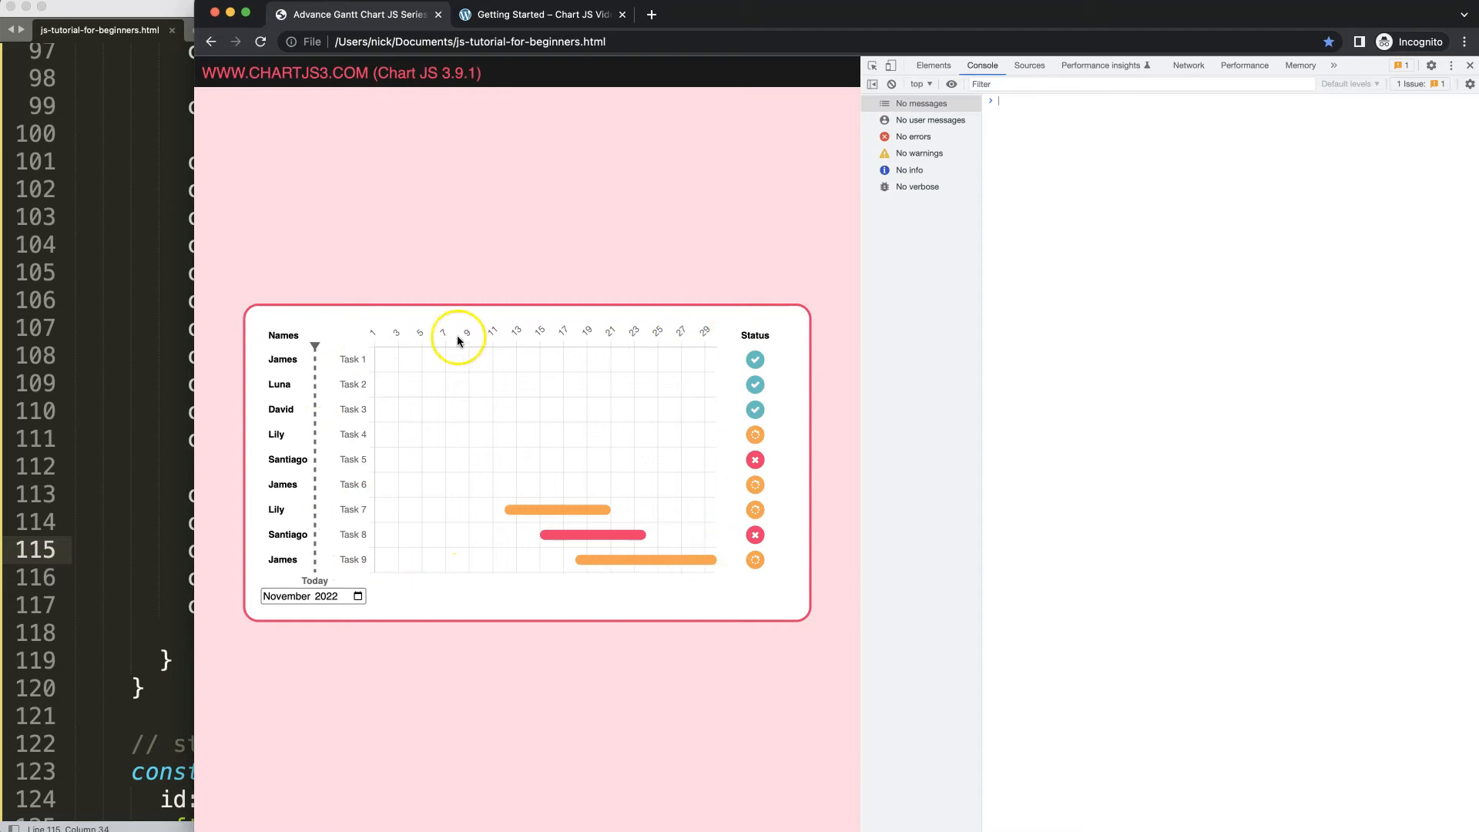
key(super+alt+i)
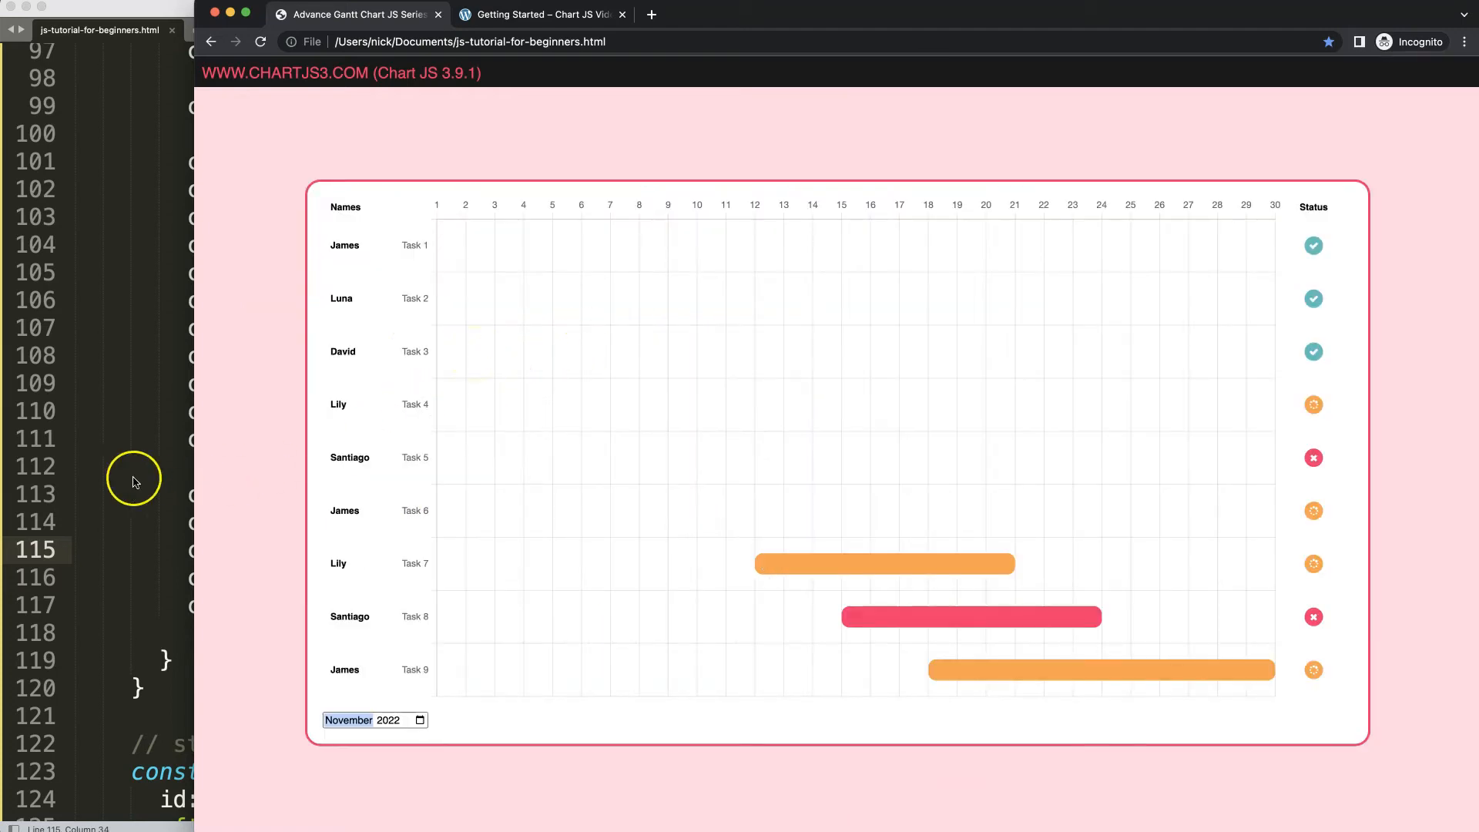
Step: Highlight the dashed-line drawing code in the todayLine plugin
click(120, 470)
scroll(335, 522, up, 1)
scroll(335, 522, up, 3)
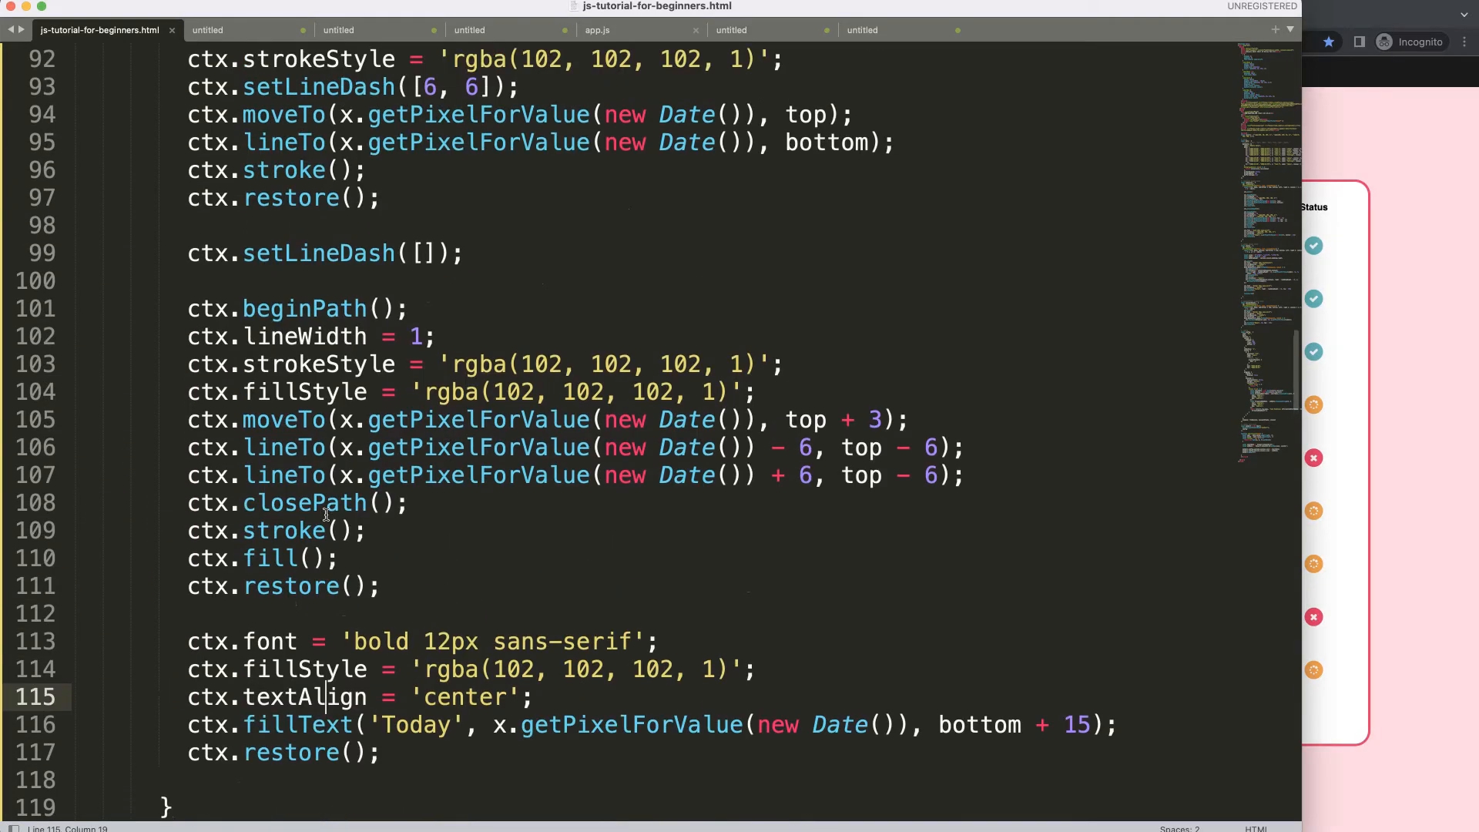
scroll(416, 522, up, 3)
scroll(413, 335, up, 3)
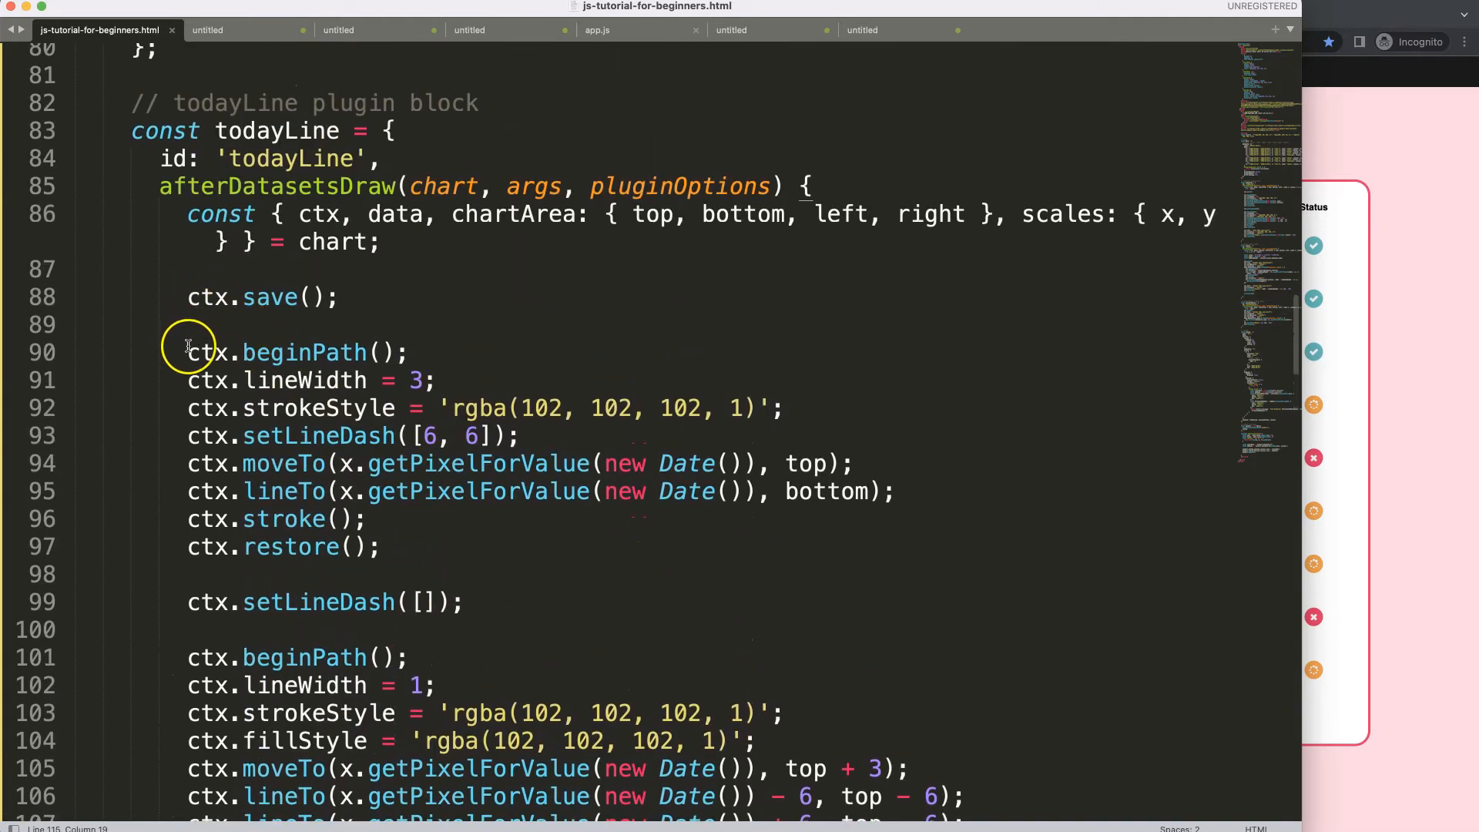
drag(187, 353, 342, 518)
scroll(373, 549, down, 2)
scroll(332, 374, down, 2)
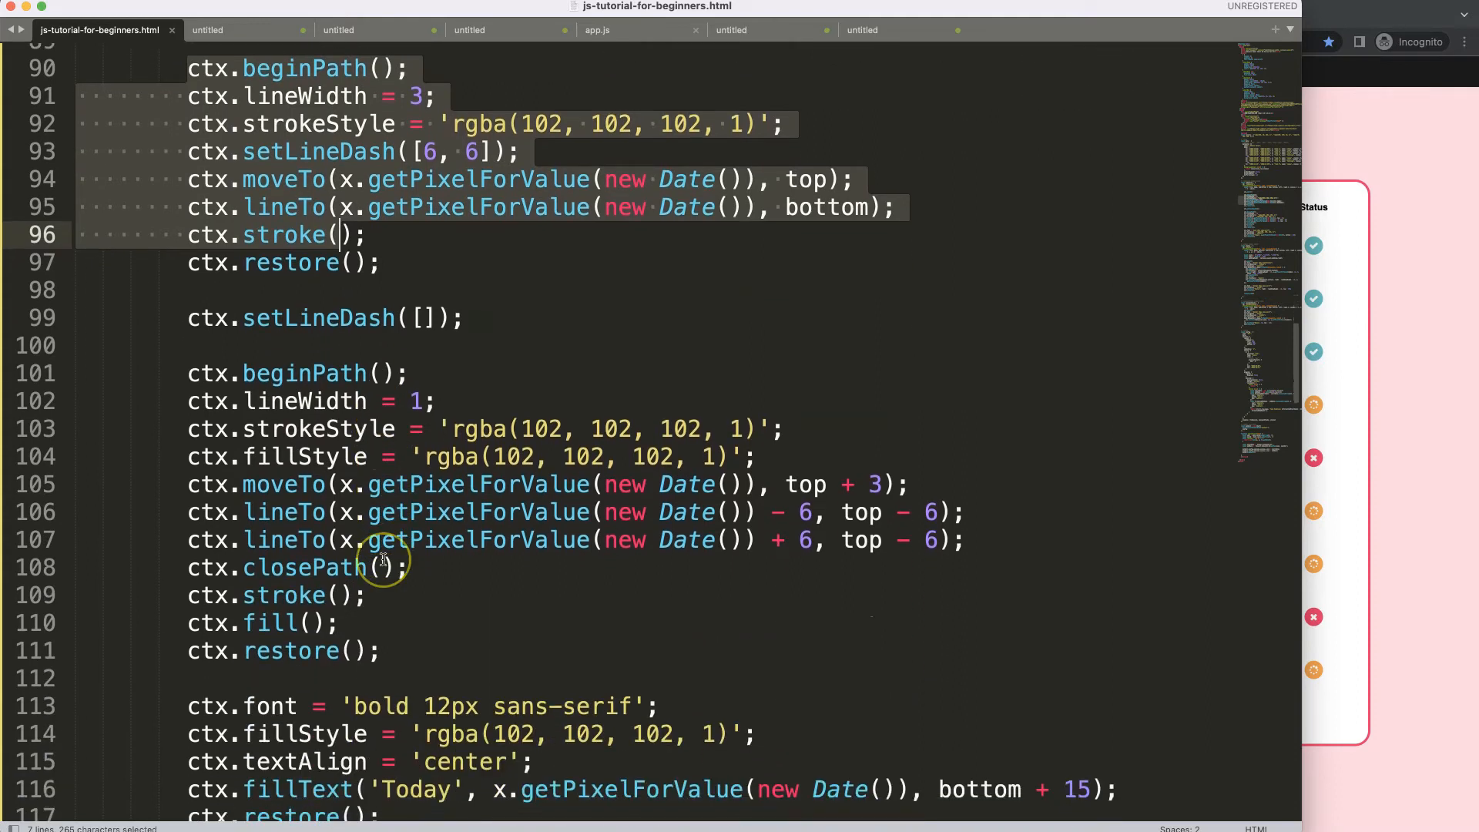
scroll(380, 567, down, 2)
scroll(428, 521, down, 1)
drag(435, 661, 243, 282)
scroll(254, 266, up, 5)
Step: Insert if(x.getPixelForValue(new Date()) >= left && ) after ctx.save(), reusing the copied x-position expression
click(278, 217)
key(Return)
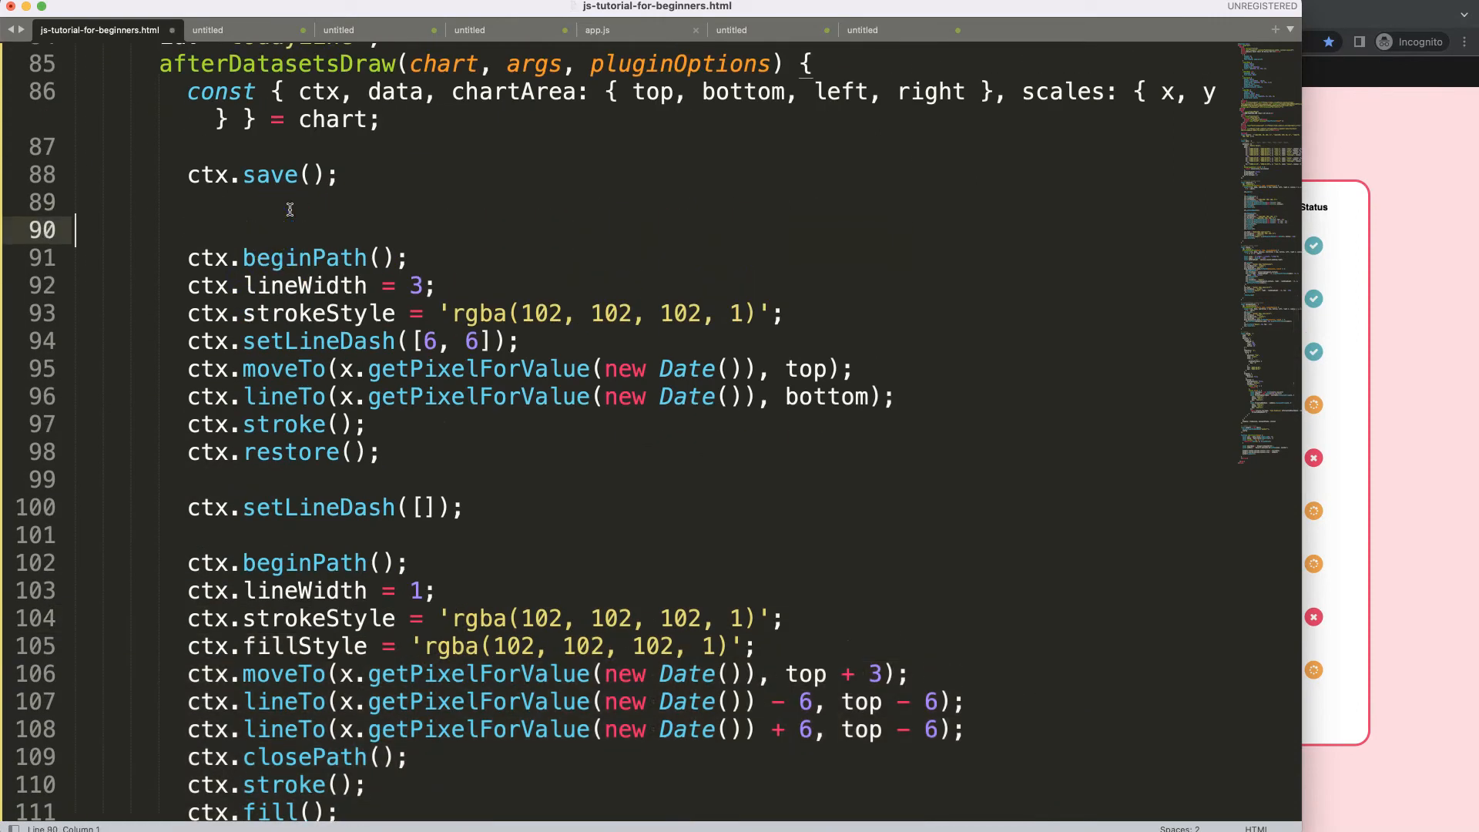
key(Return)
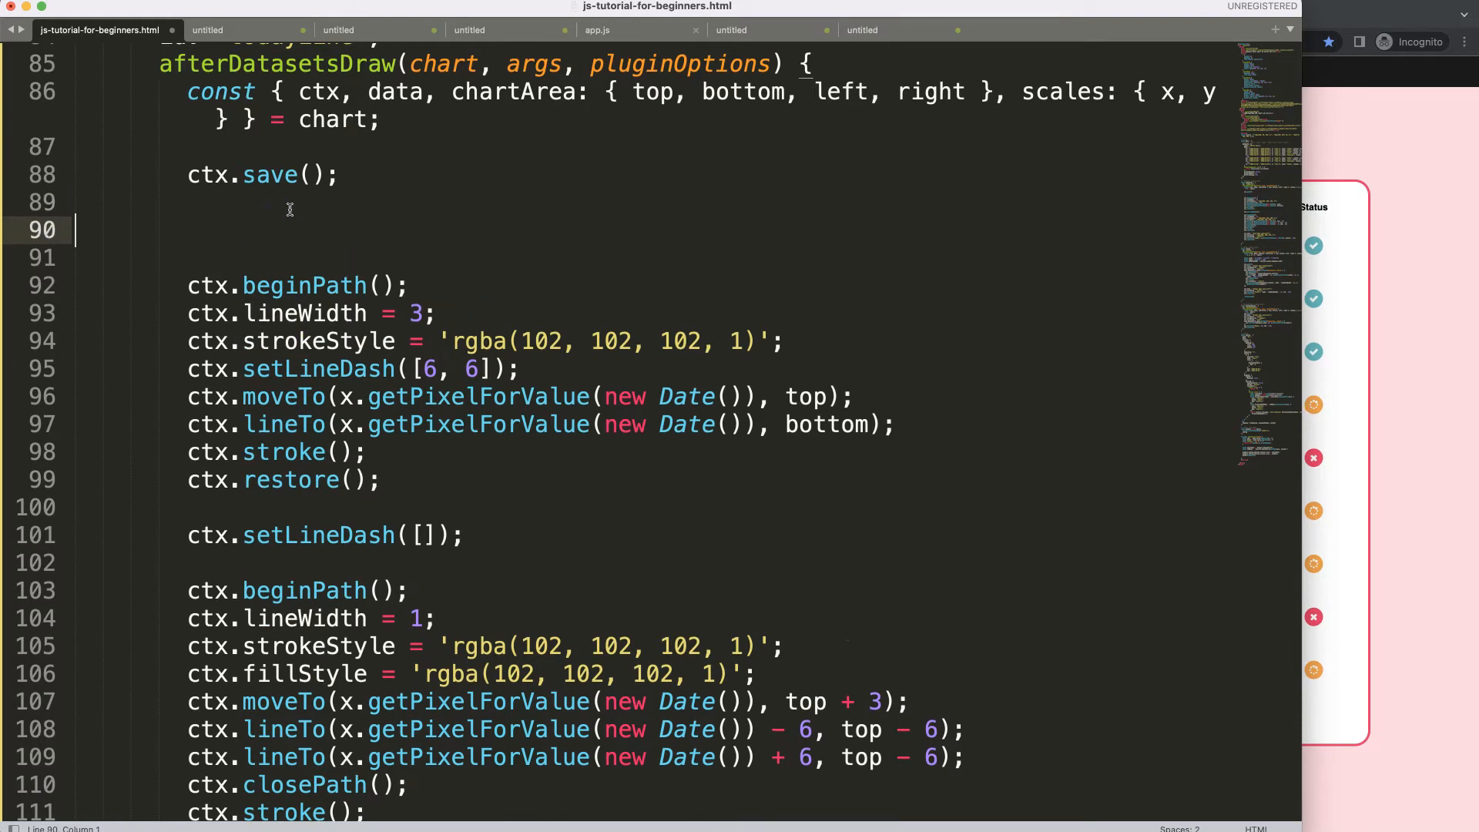
text(if()
scroll(292, 209, up, 3)
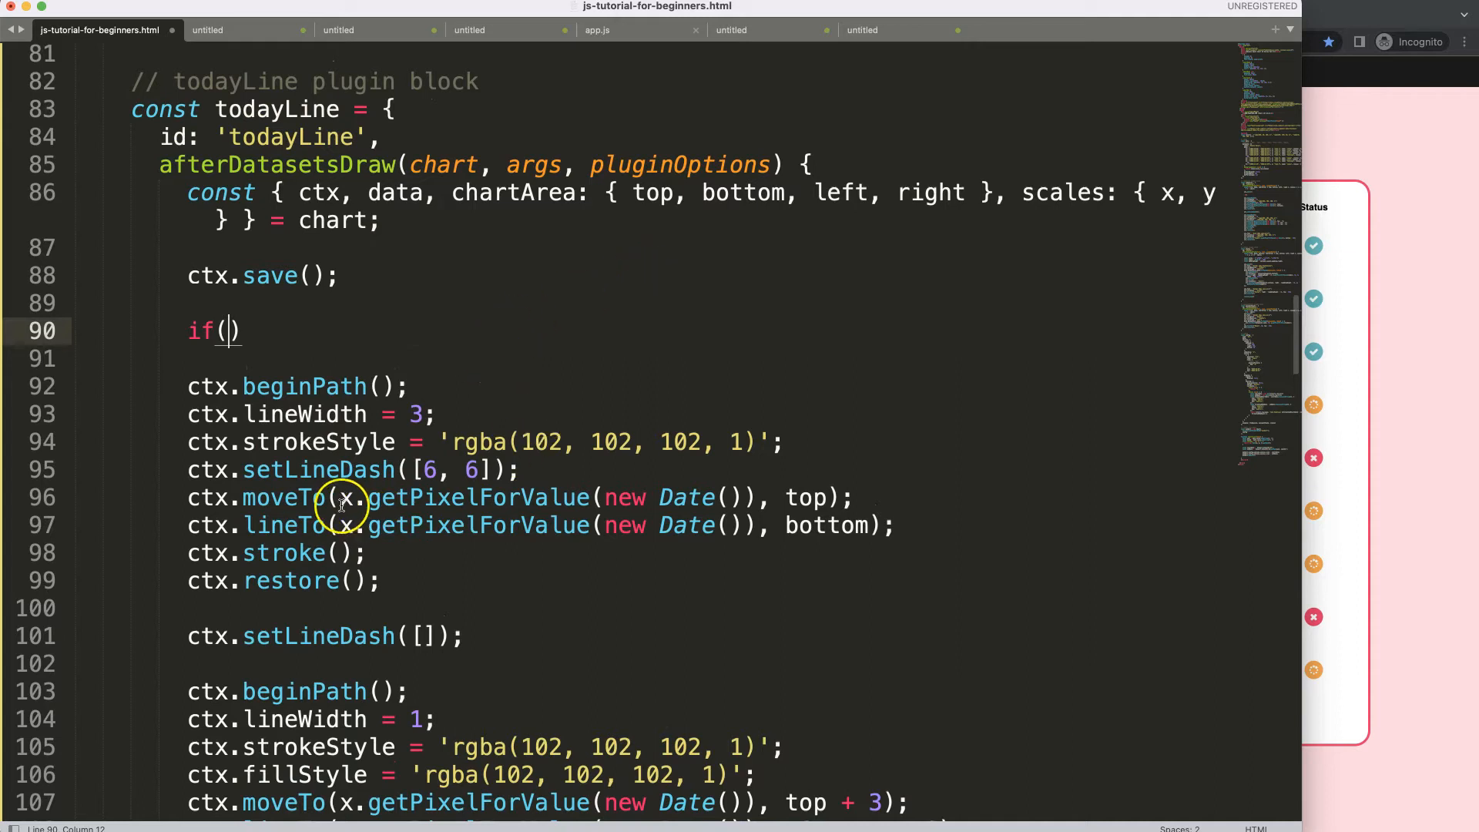
drag(341, 500, 729, 499)
key(super+c)
click(225, 332)
key(super+v)
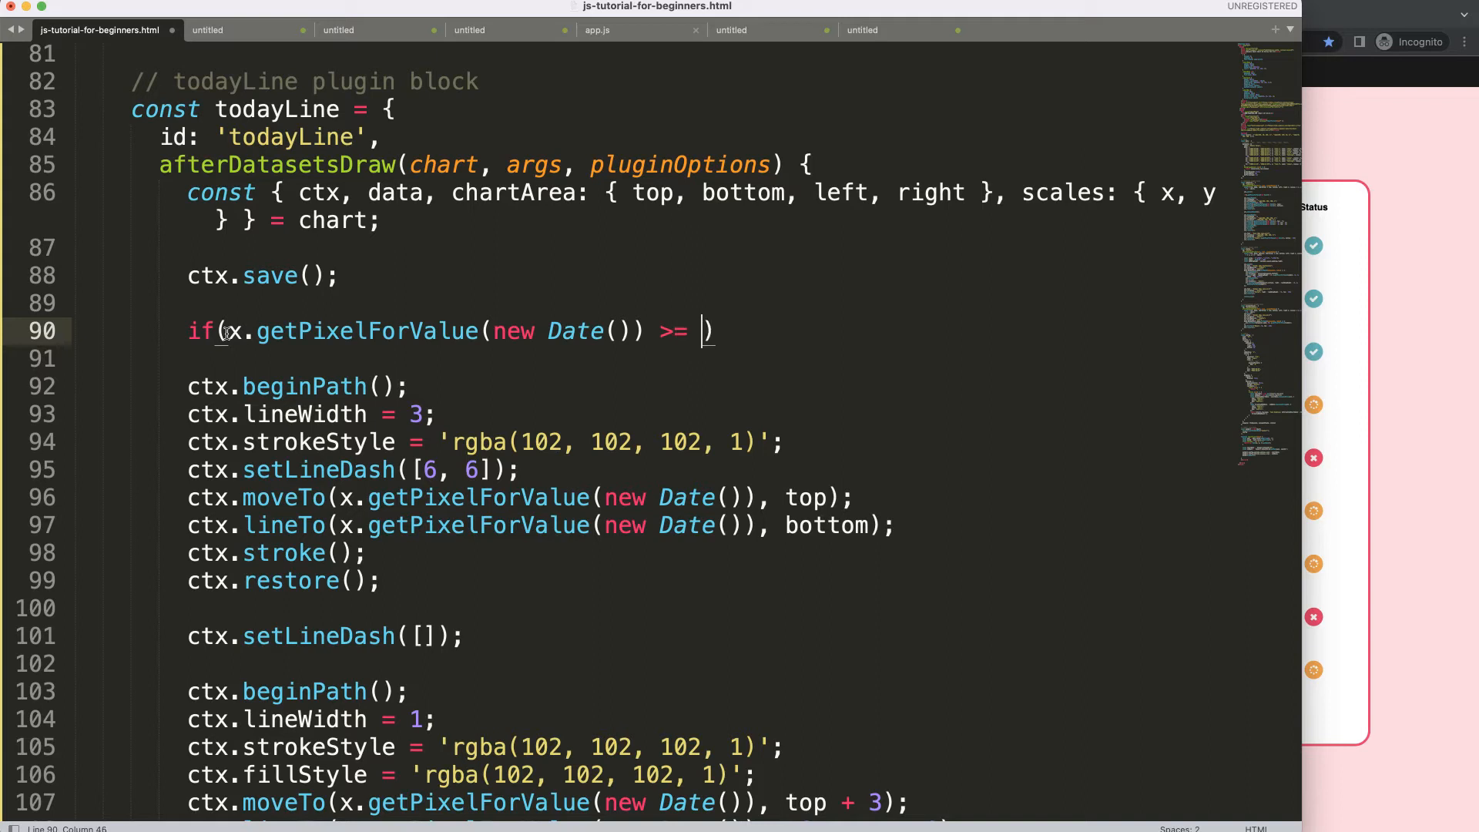
text(le)
key(Return)
click(1343, 418)
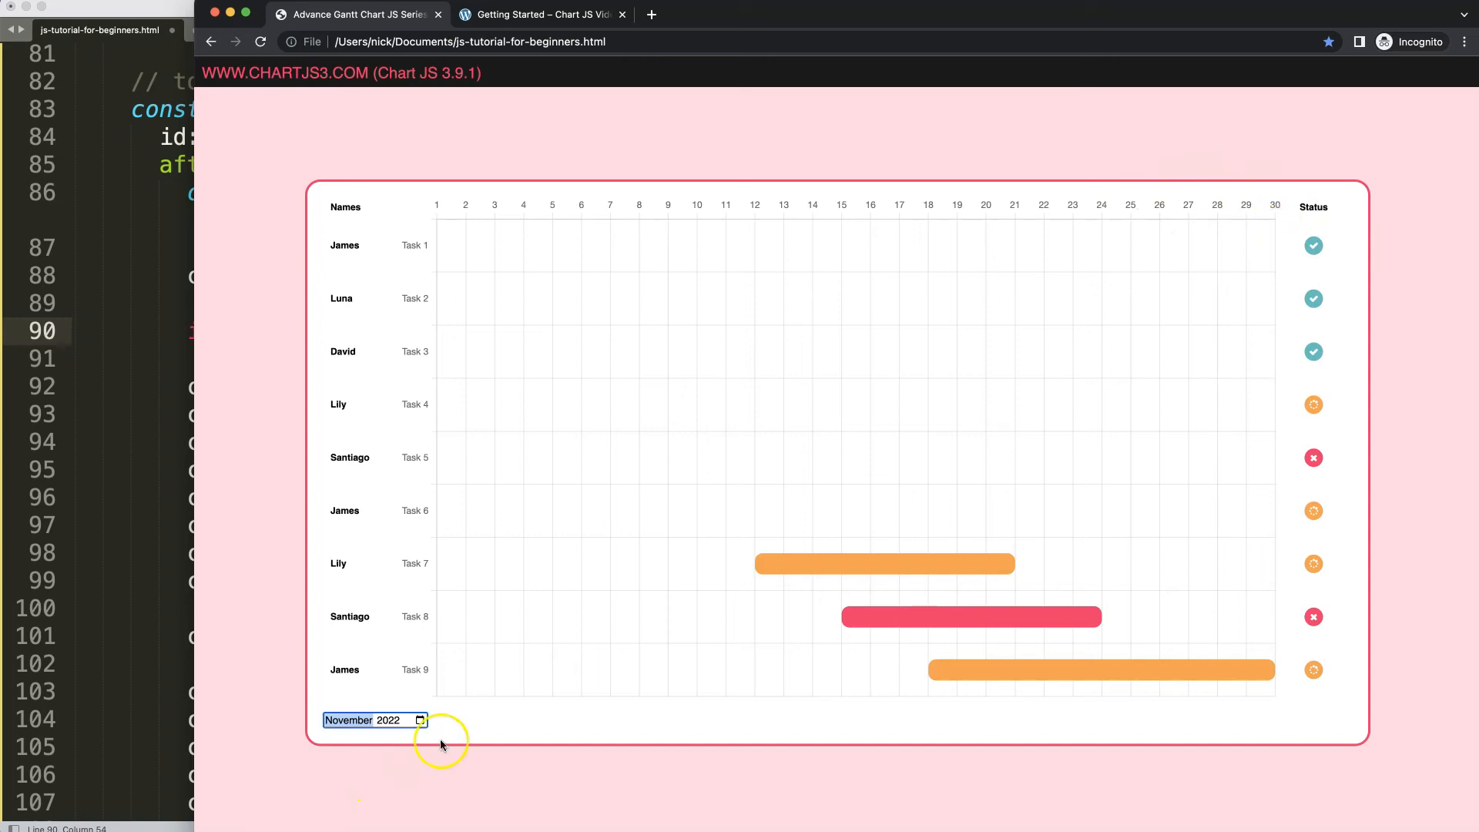
Step: Duplicate the condition after && and change its bound from left to right
click(131, 476)
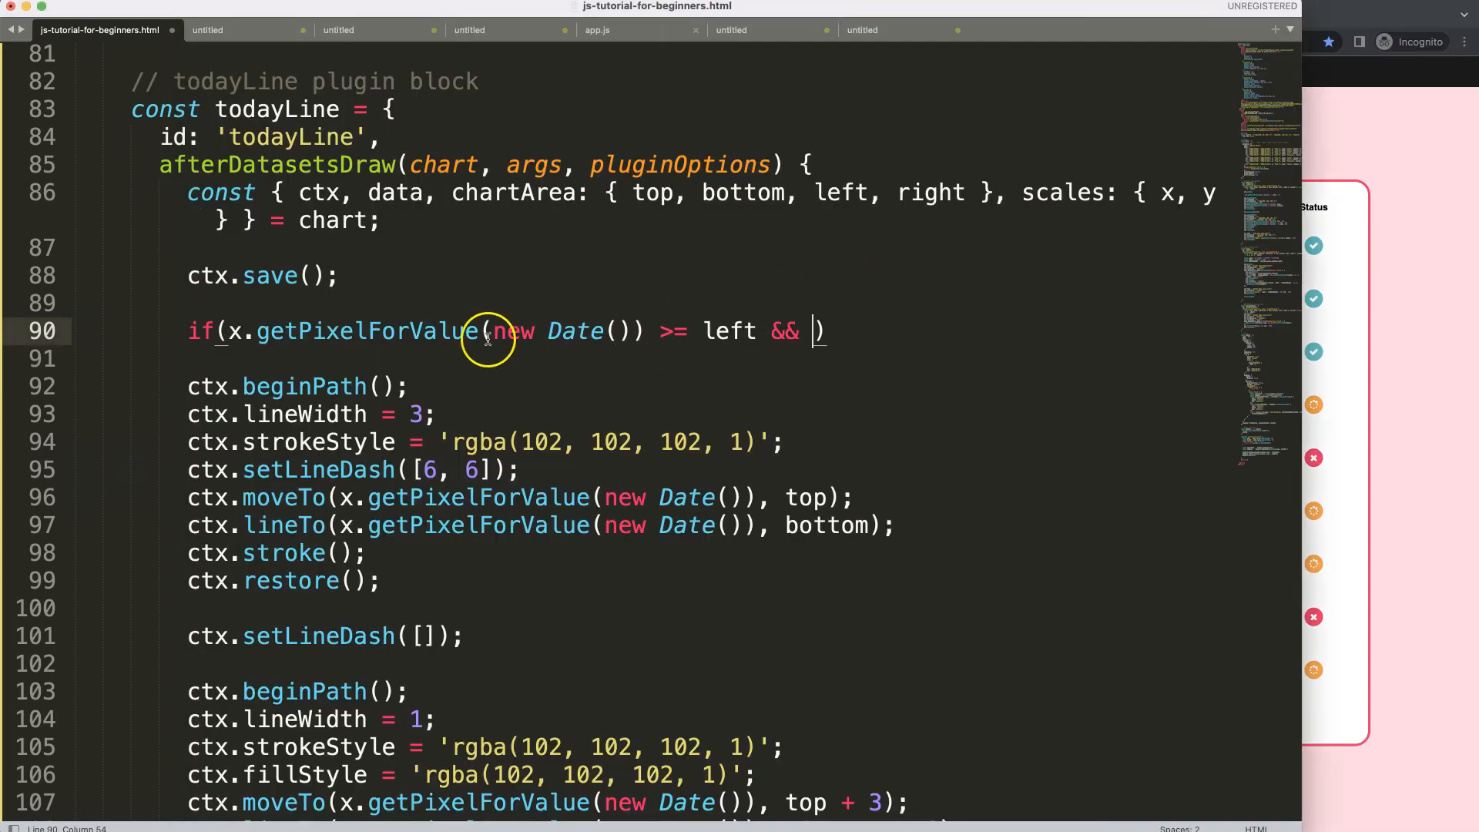
drag(218, 332, 794, 331)
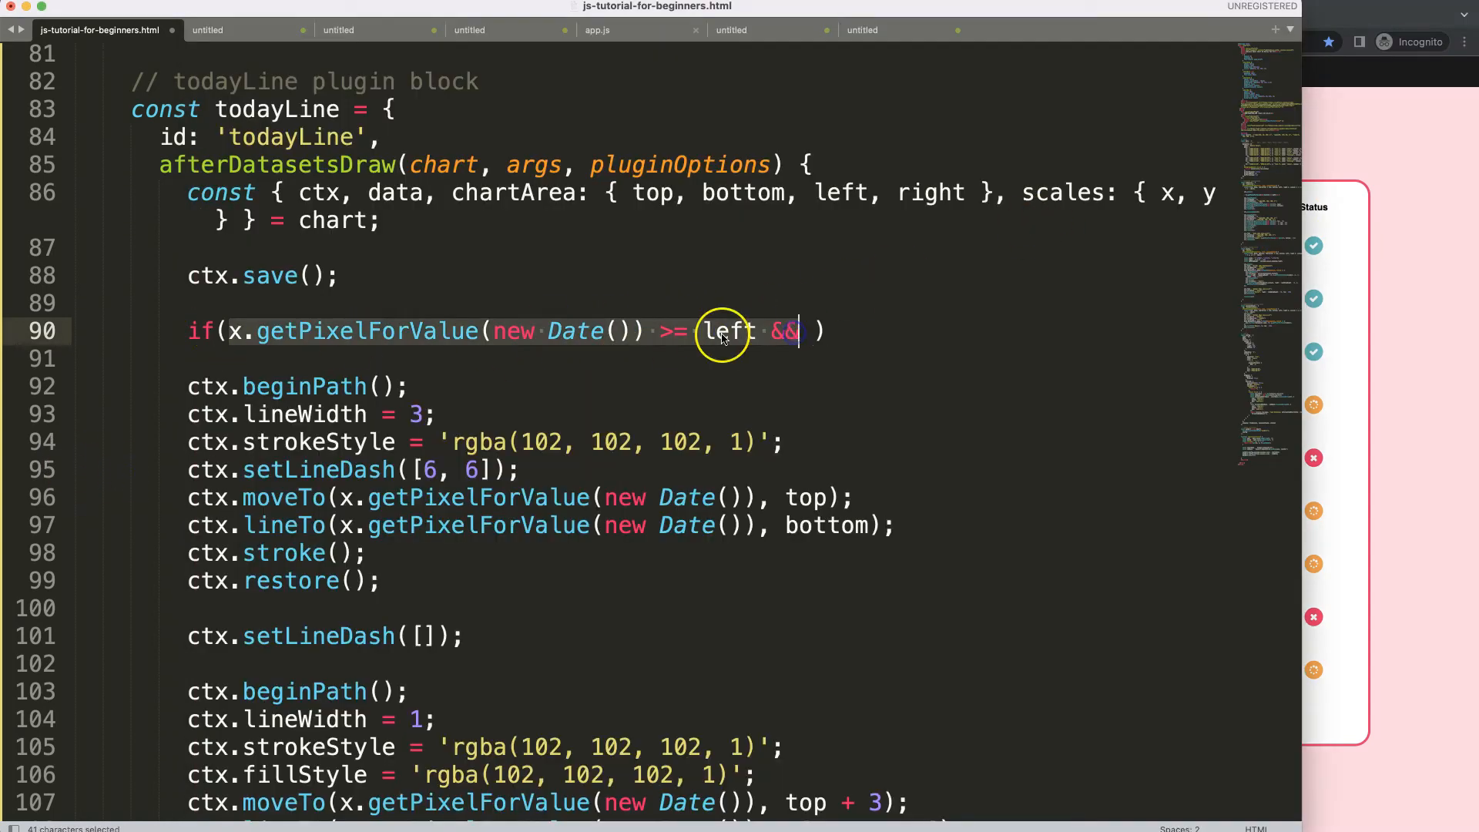
key(super+c)
key(Right)
key(super+v)
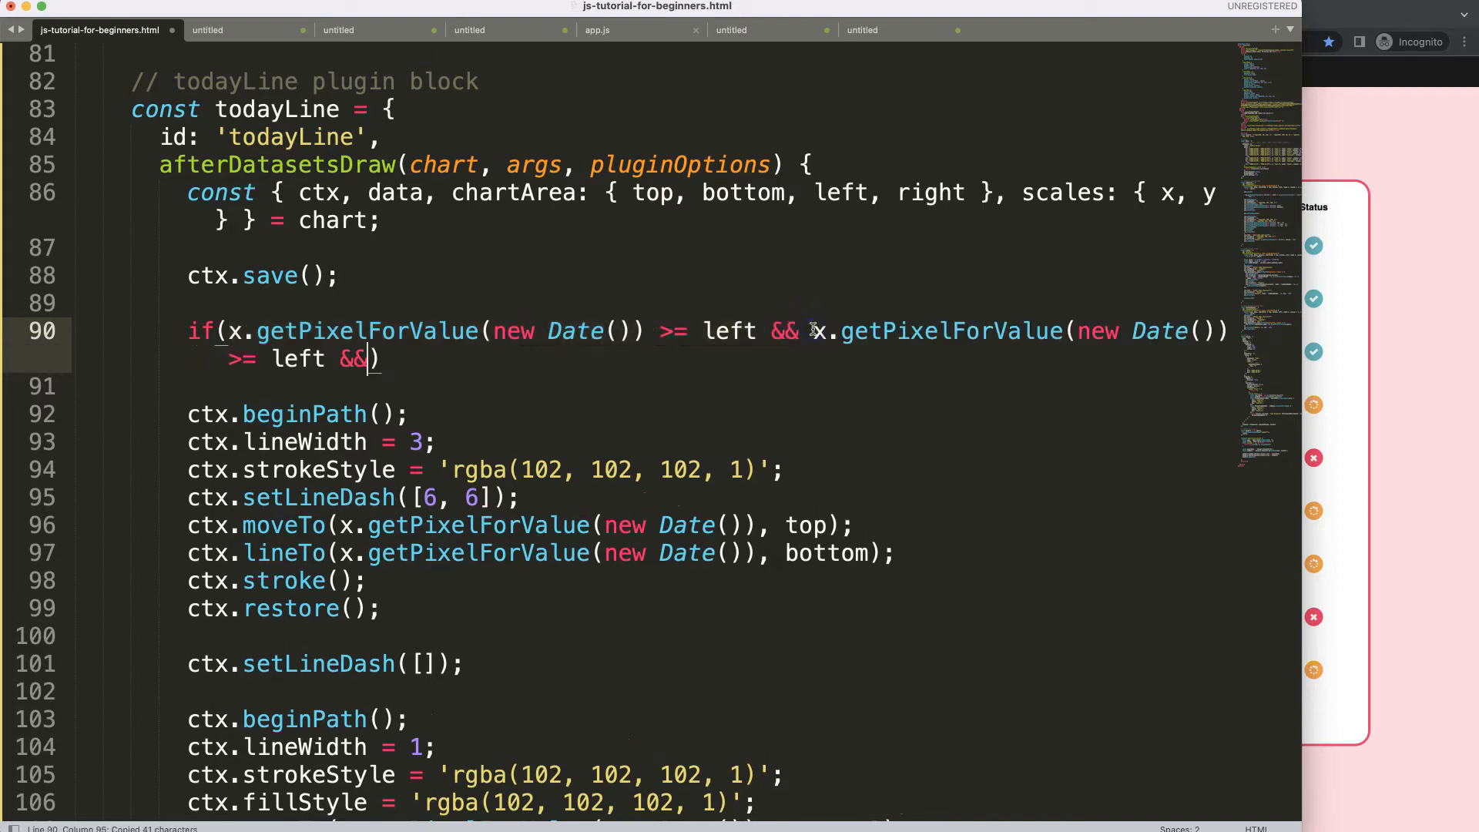
key(super+d)
text(right)
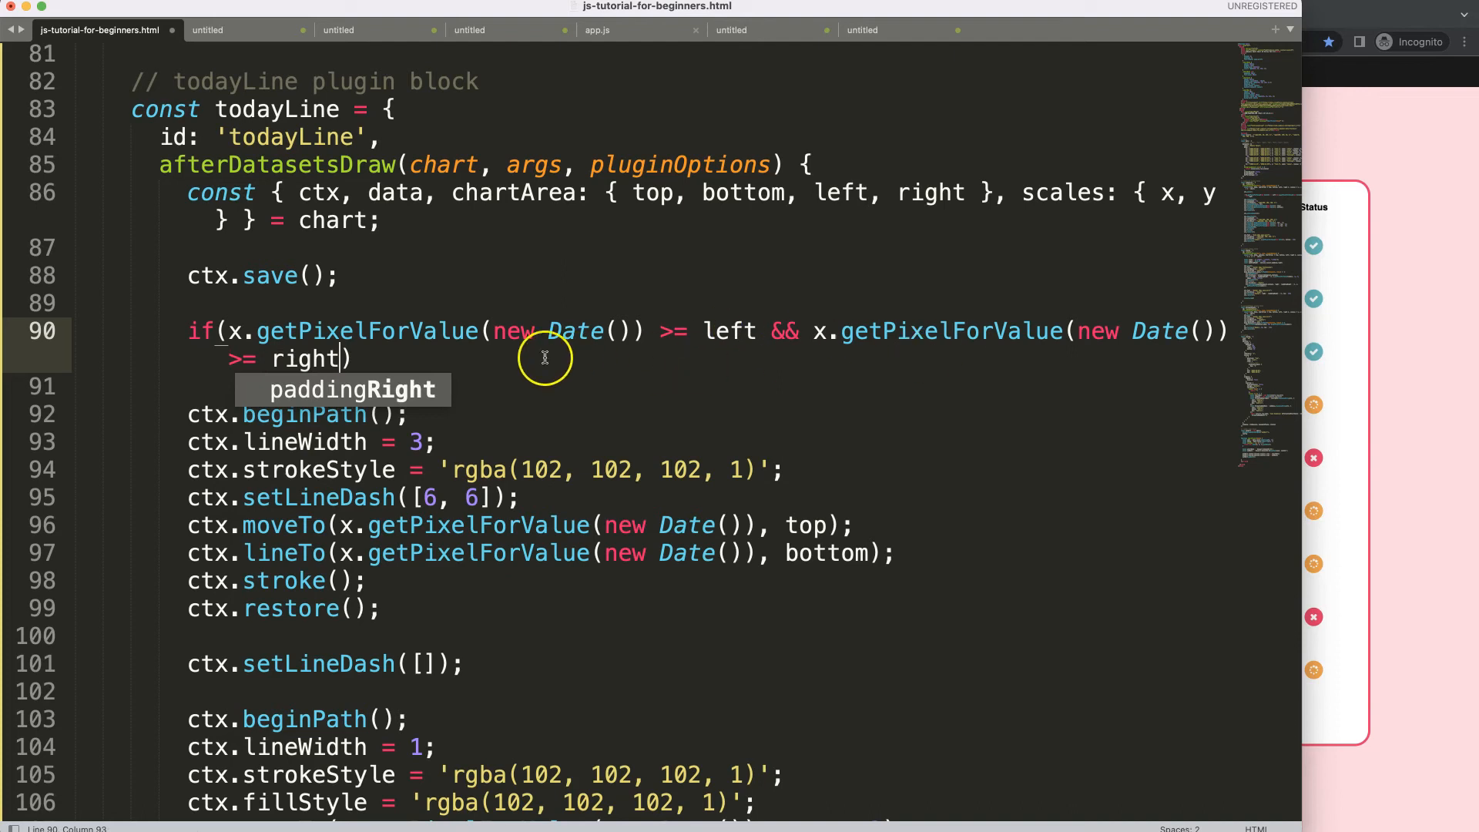
Step: Add the if braces, make the second comparison <=, and begin selecting the drawing code at ctx.beginPath
key(Right)
key(Return)
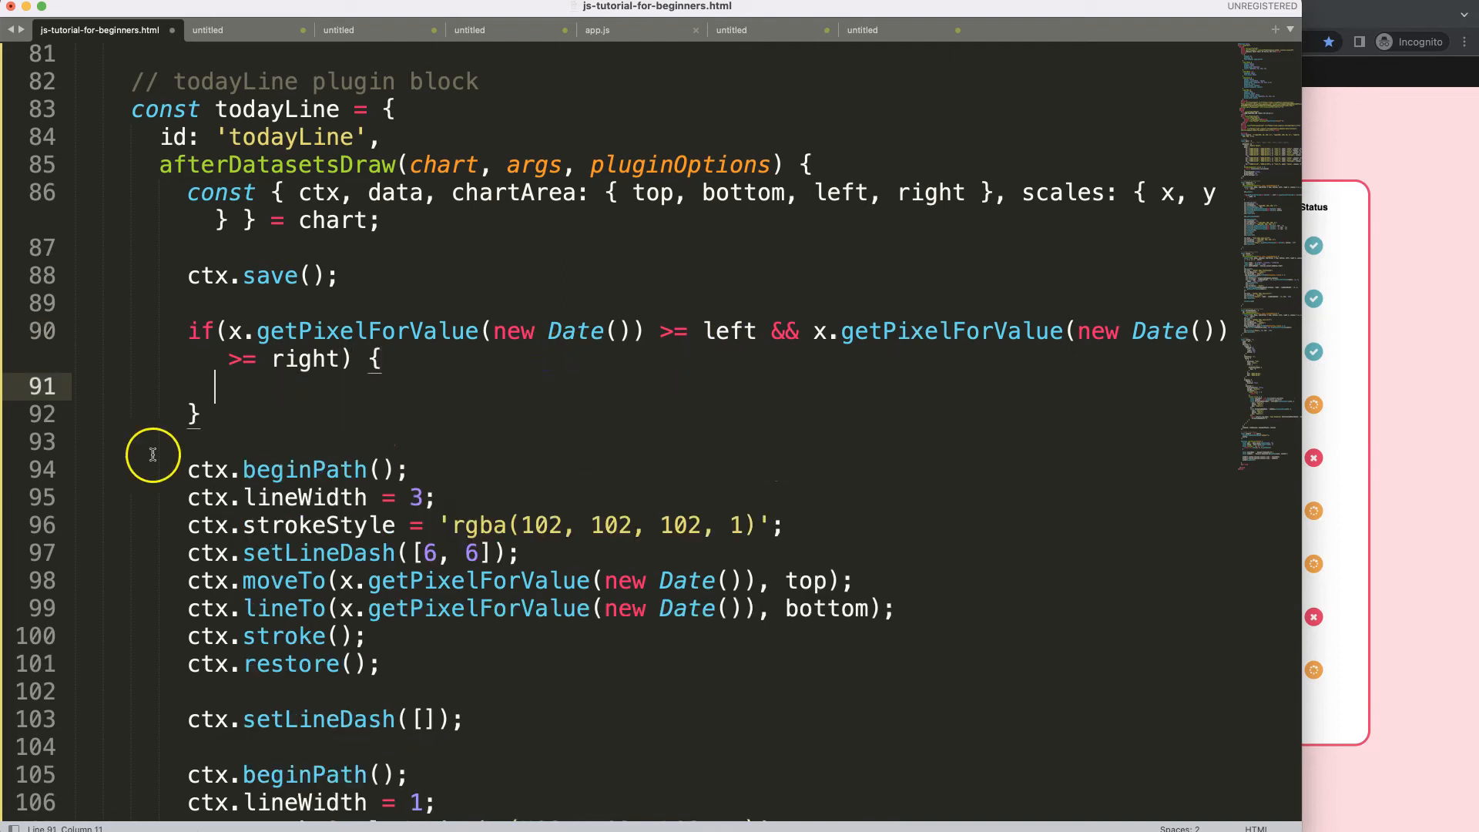
scroll(152, 458, down, 3)
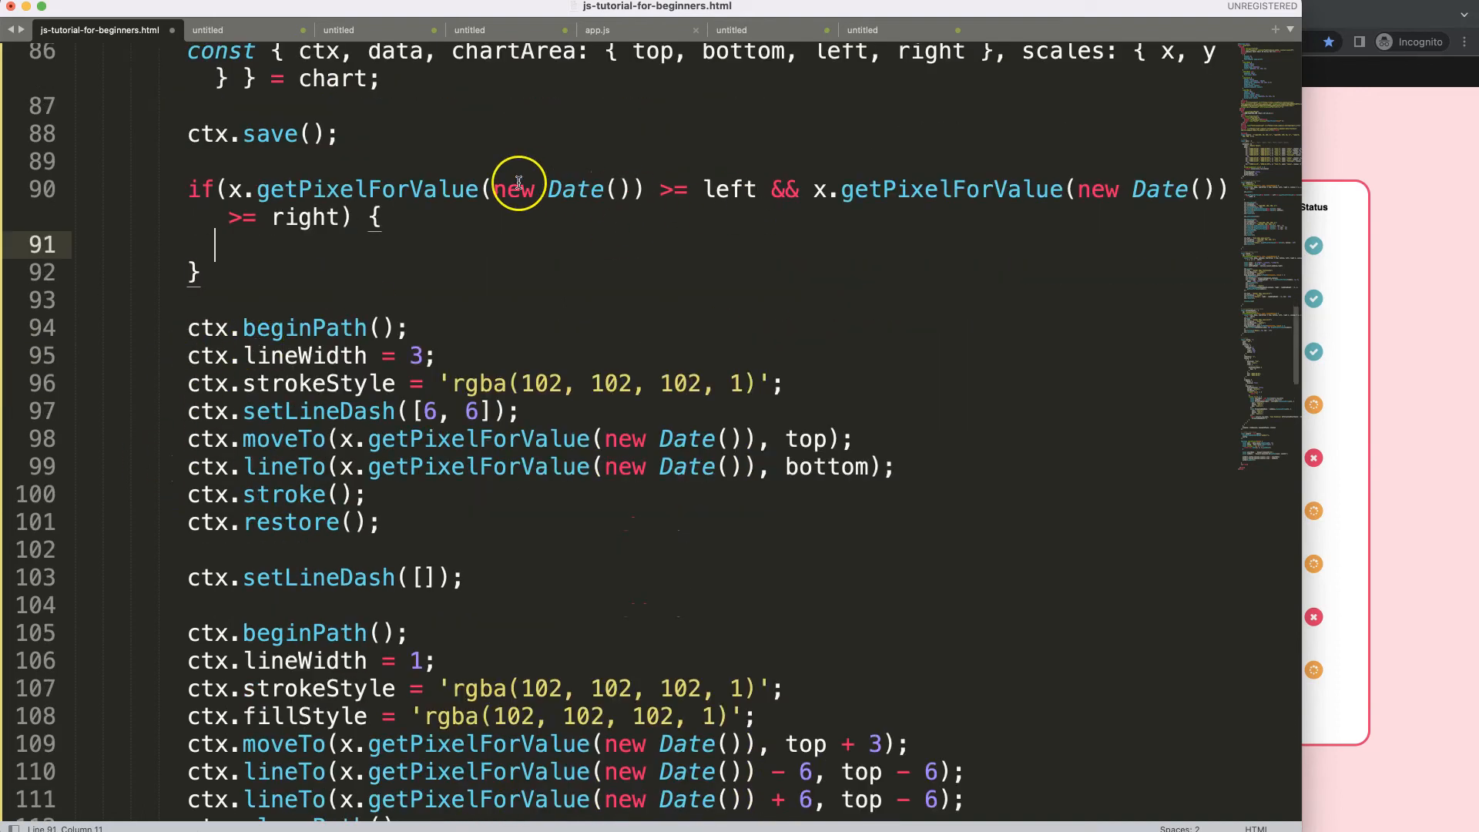
click(240, 217)
text(<)
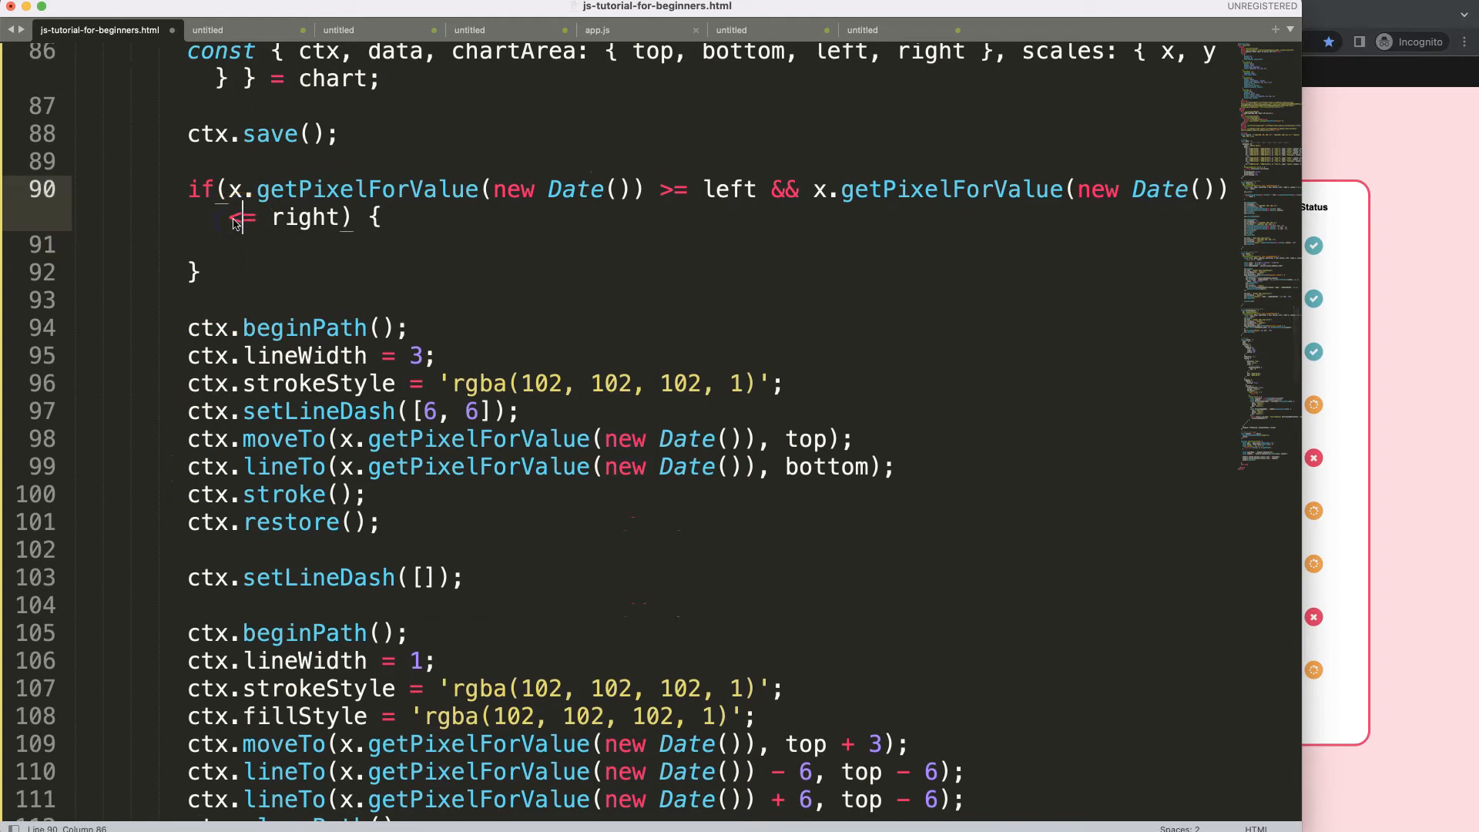
click(242, 328)
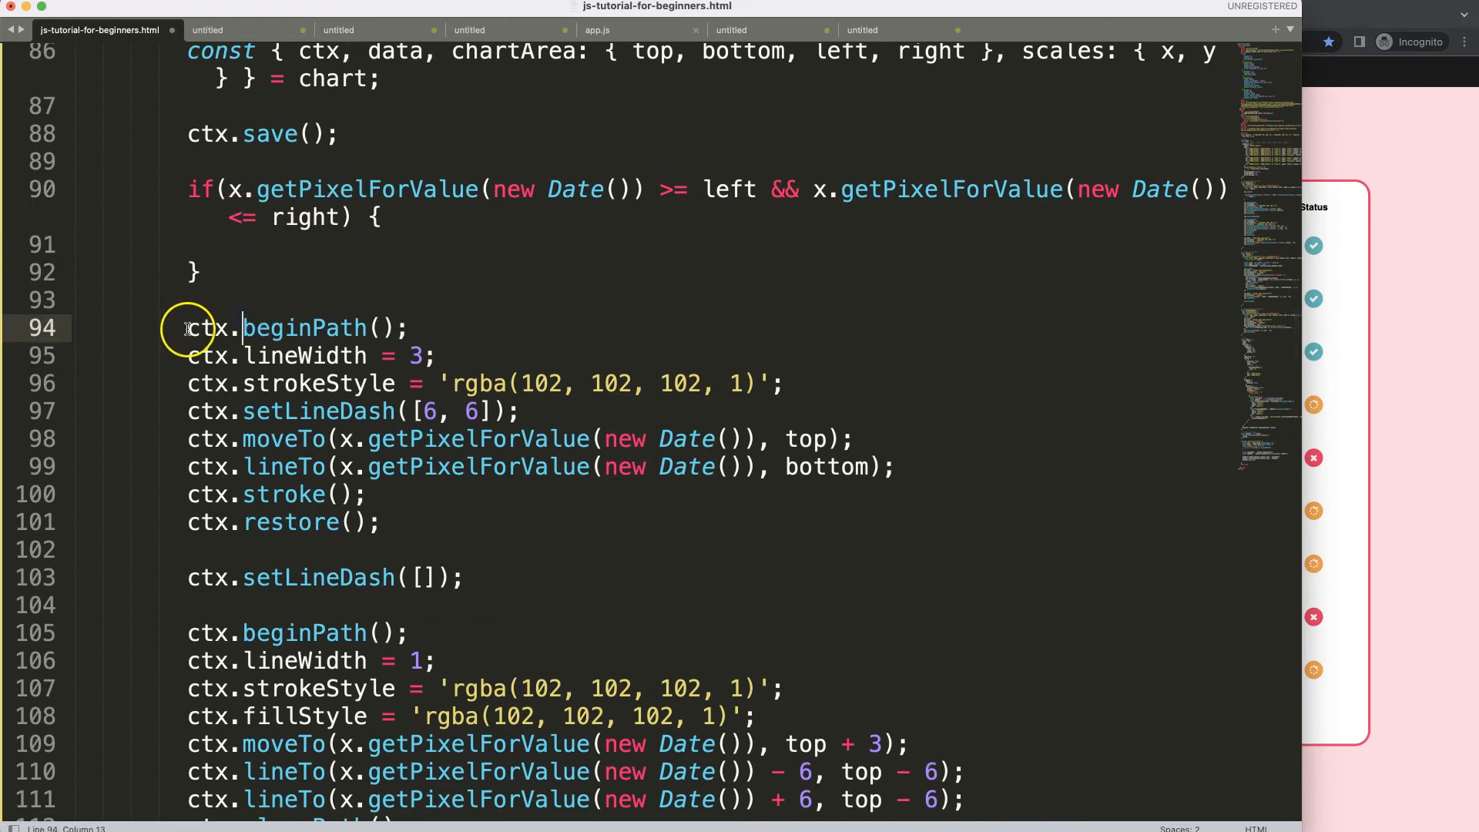
scroll(208, 348, down, 5)
scroll(210, 342, down, 5)
mouse_move(416, 603)
mouse_down()
mouse_move(320, 372)
mouse_move(193, 471)
mouse_up()
scroll(312, 371, up, 5)
scroll(298, 367, up, 5)
Step: Move the Today-line drawing code inside the if-block, indent it and save the file
key(super+x)
scroll(224, 413, down, 1)
click(227, 373)
key(super+v)
scroll(181, 330, up, 3)
scroll(174, 335, up, 1)
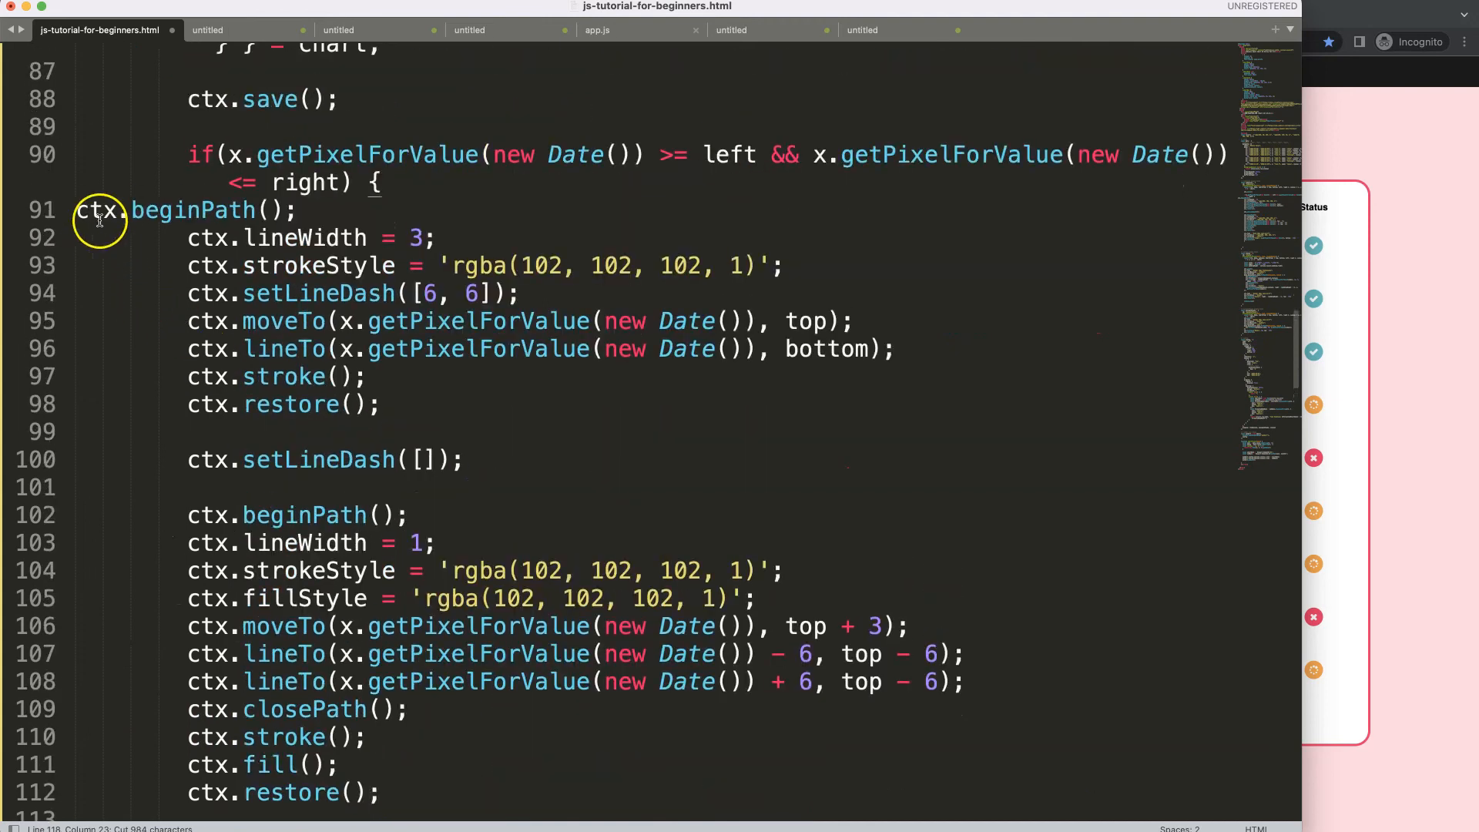
click(86, 210)
key(Tab)
key(Tab)
key(Tab)
key(Tab)
scroll(219, 387, down, 10)
drag(370, 350, 185, 268)
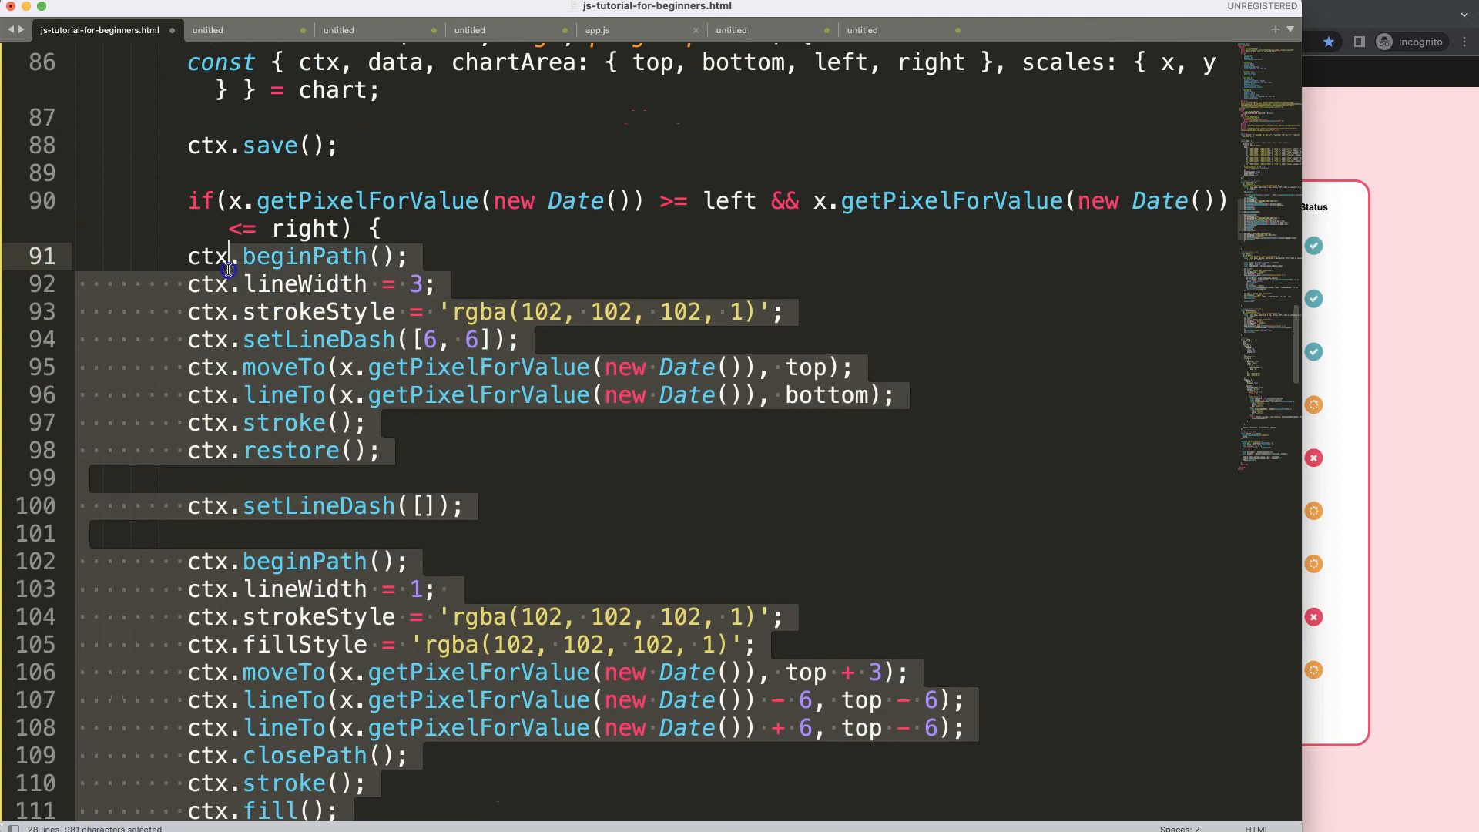
key(Tab)
click(299, 305)
key(super+s)
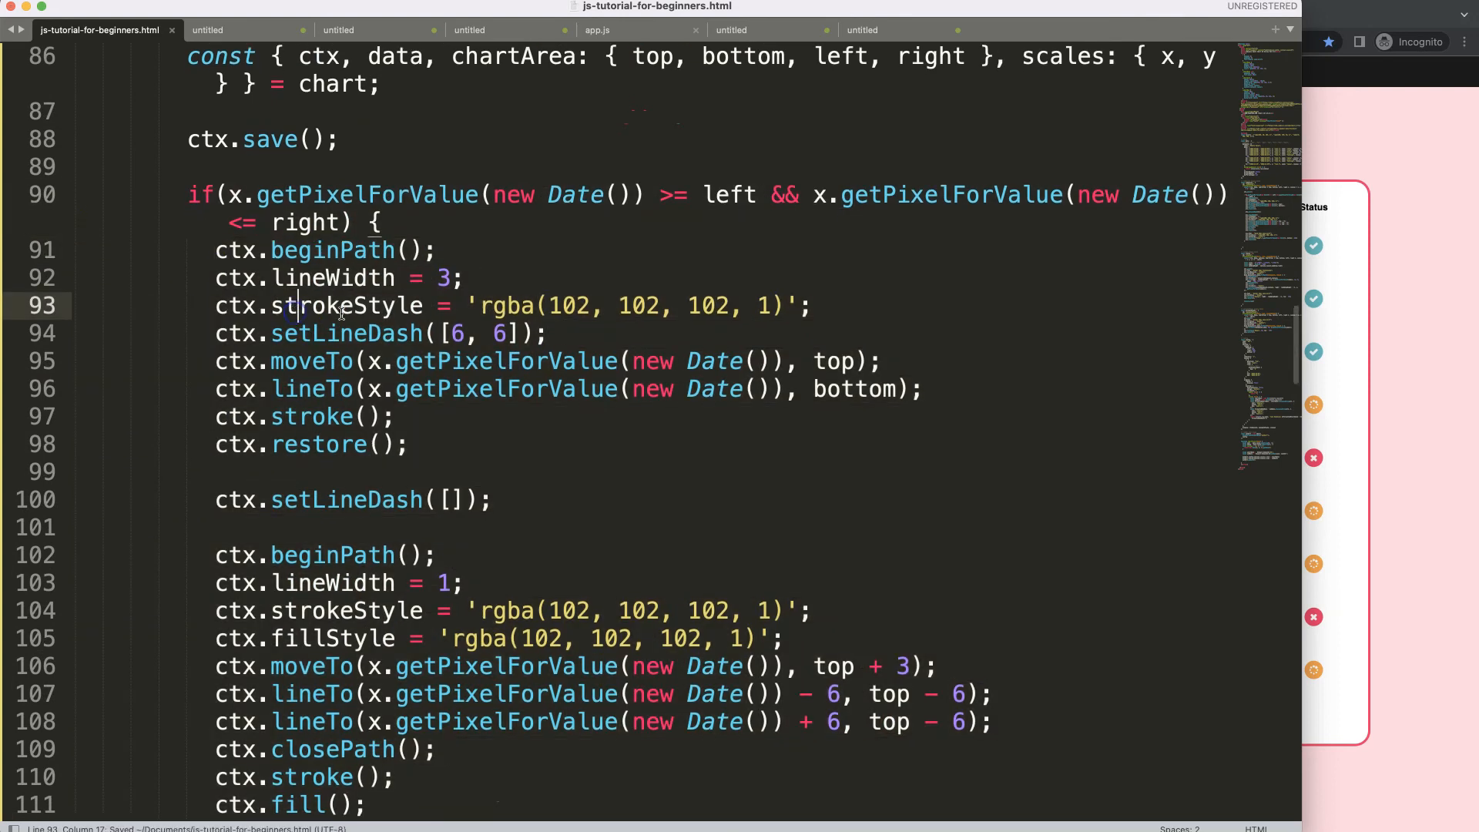
Step: Reload the Gantt chart page and set it to November to confirm no stray Today marker
click(1431, 464)
key(super+r)
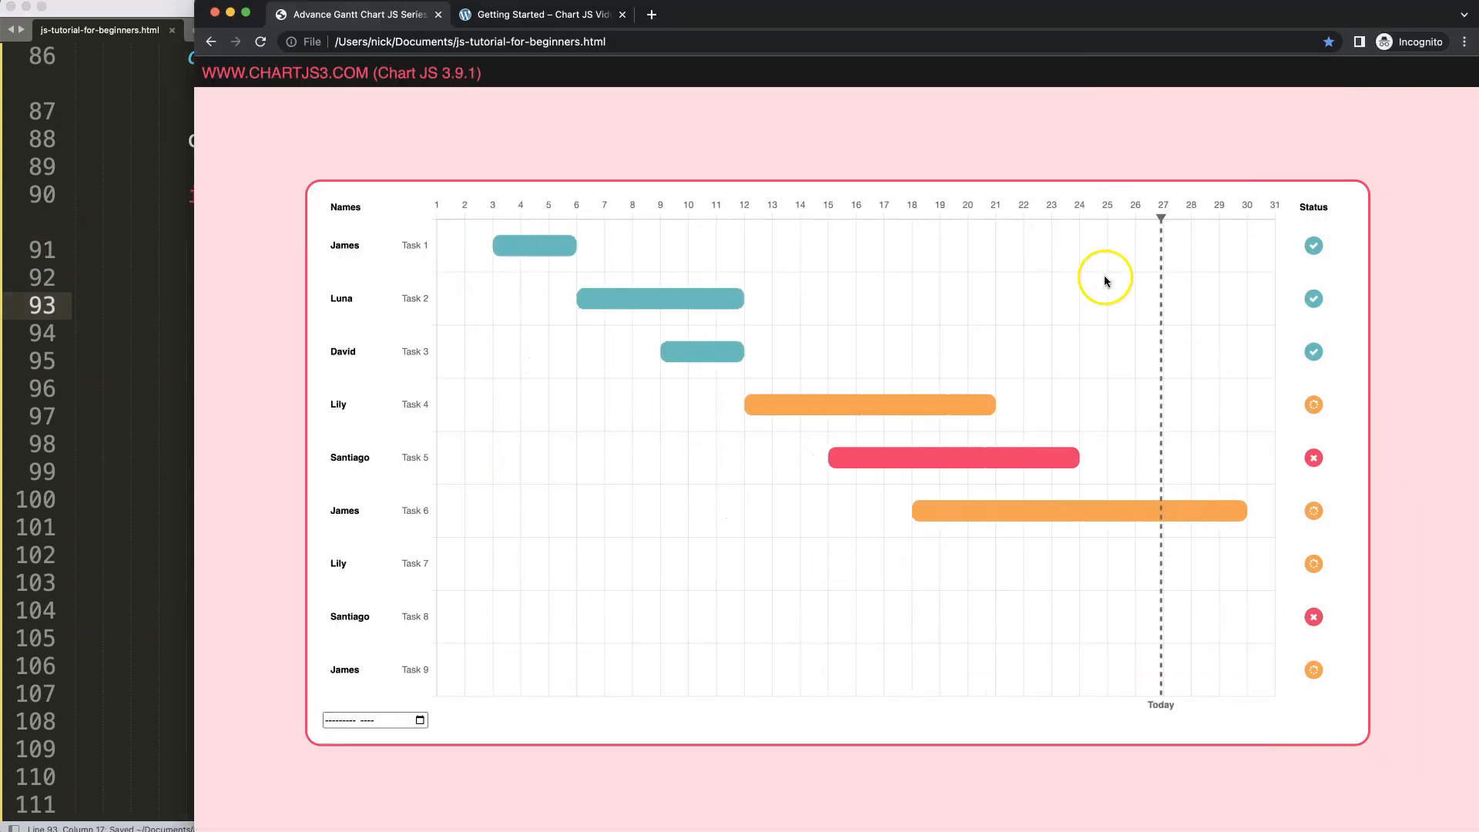
click(419, 720)
click(421, 820)
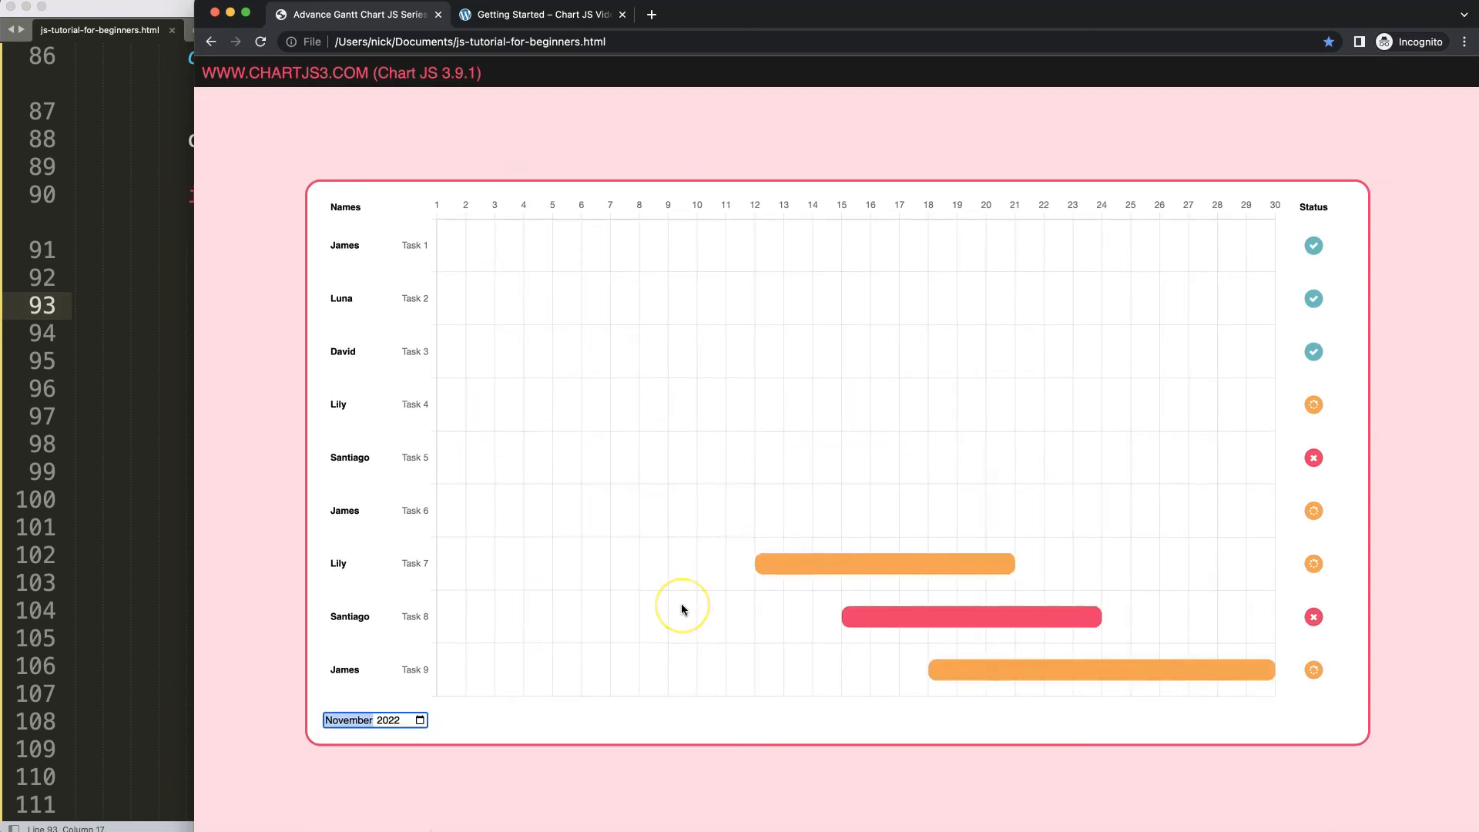
key(super+alt+j)
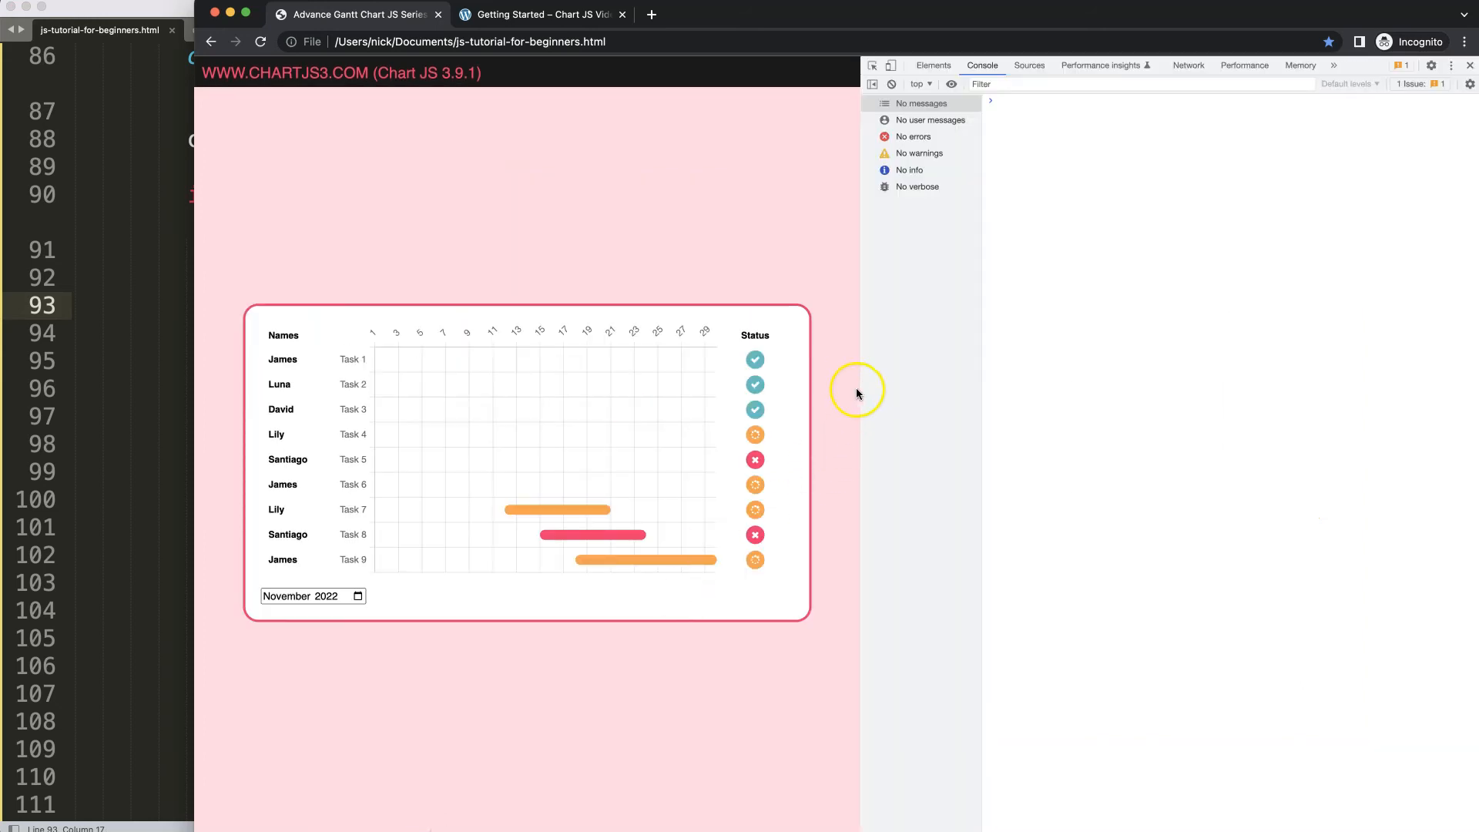
drag(860, 393, 519, 403)
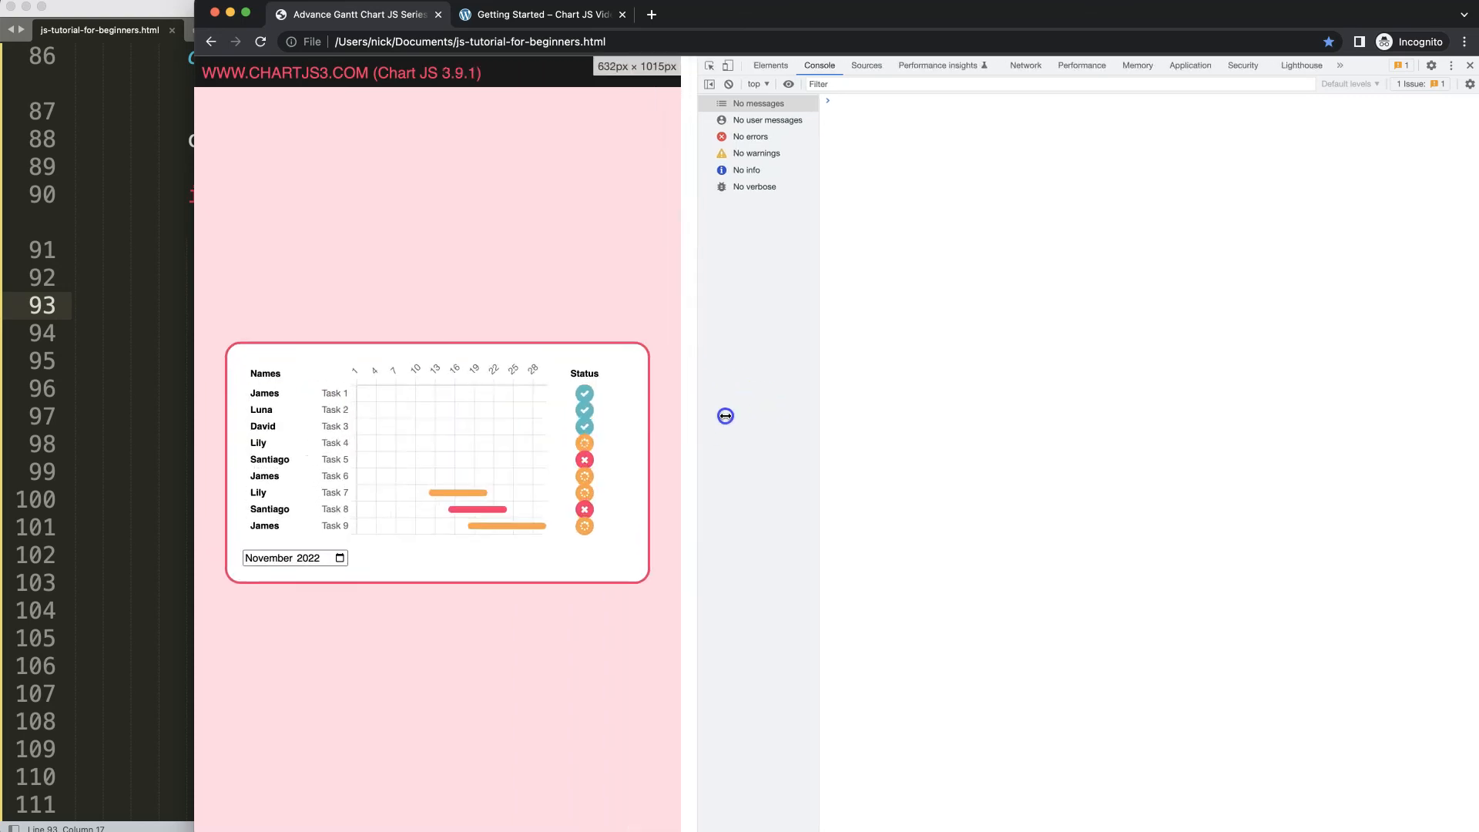
mouse_move(522, 393)
mouse_down()
mouse_move(851, 414)
mouse_move(658, 376)
mouse_up()
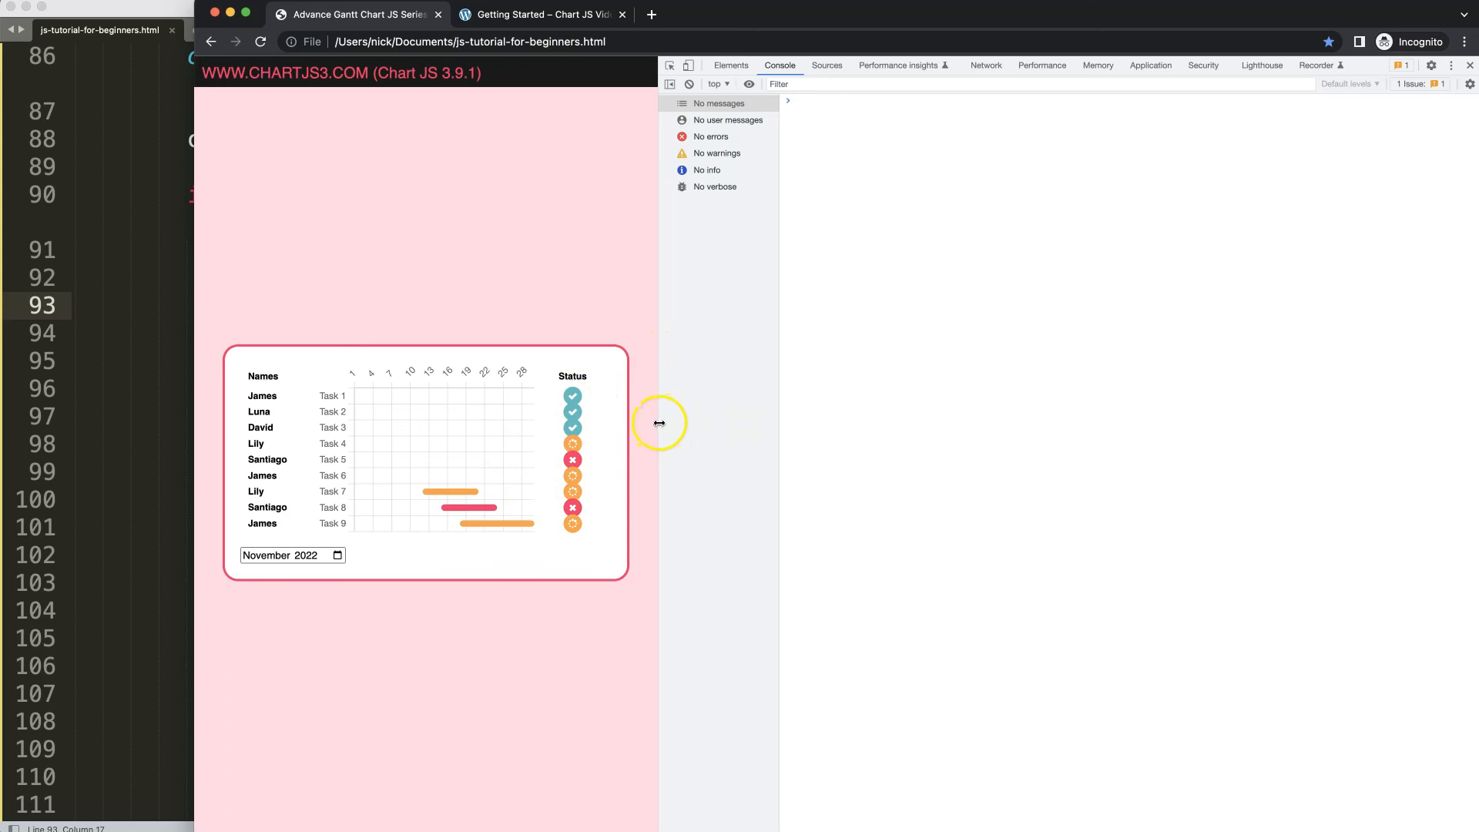
drag(659, 423, 971, 425)
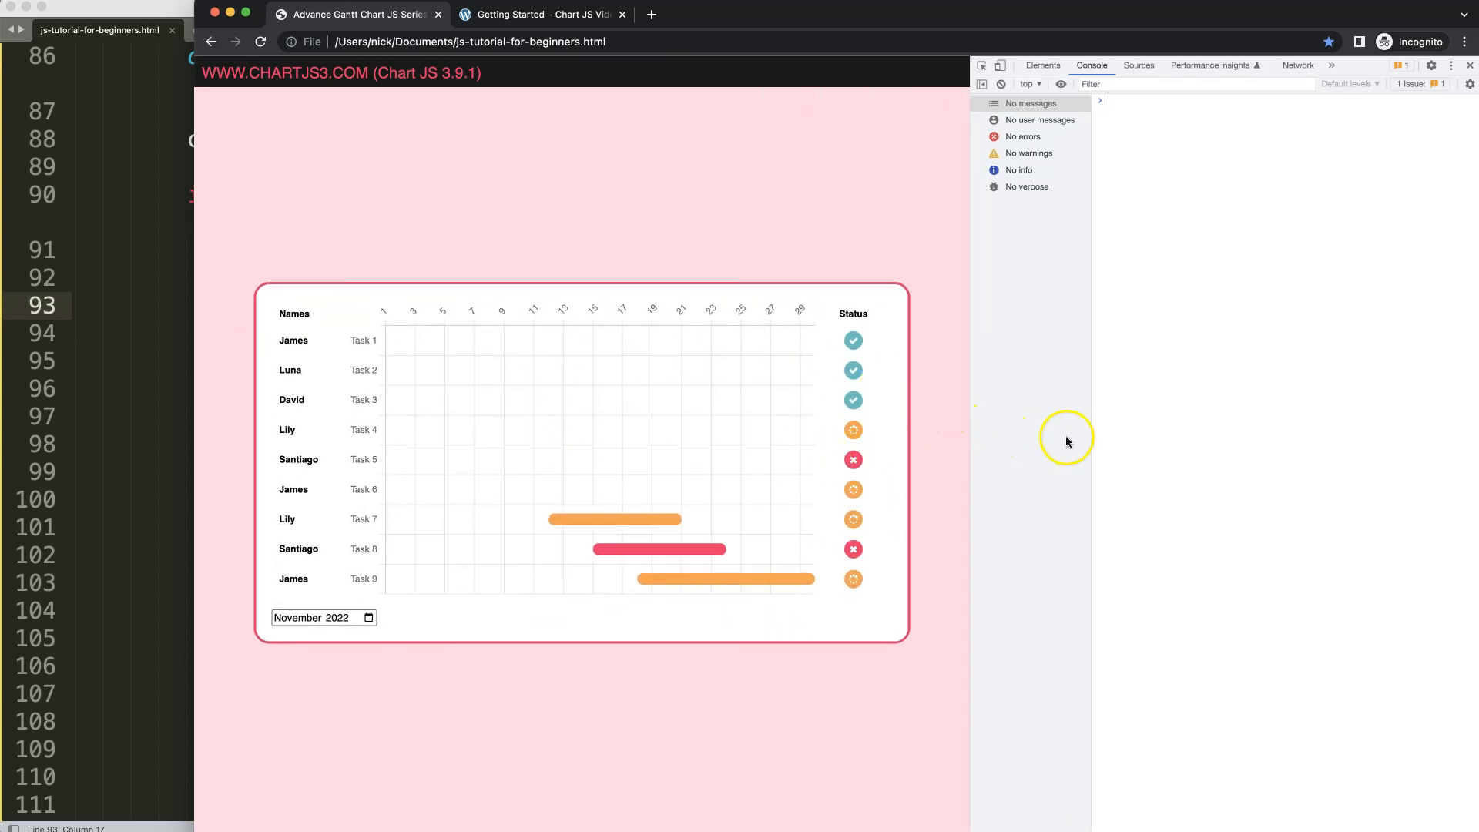
drag(970, 424, 1099, 422)
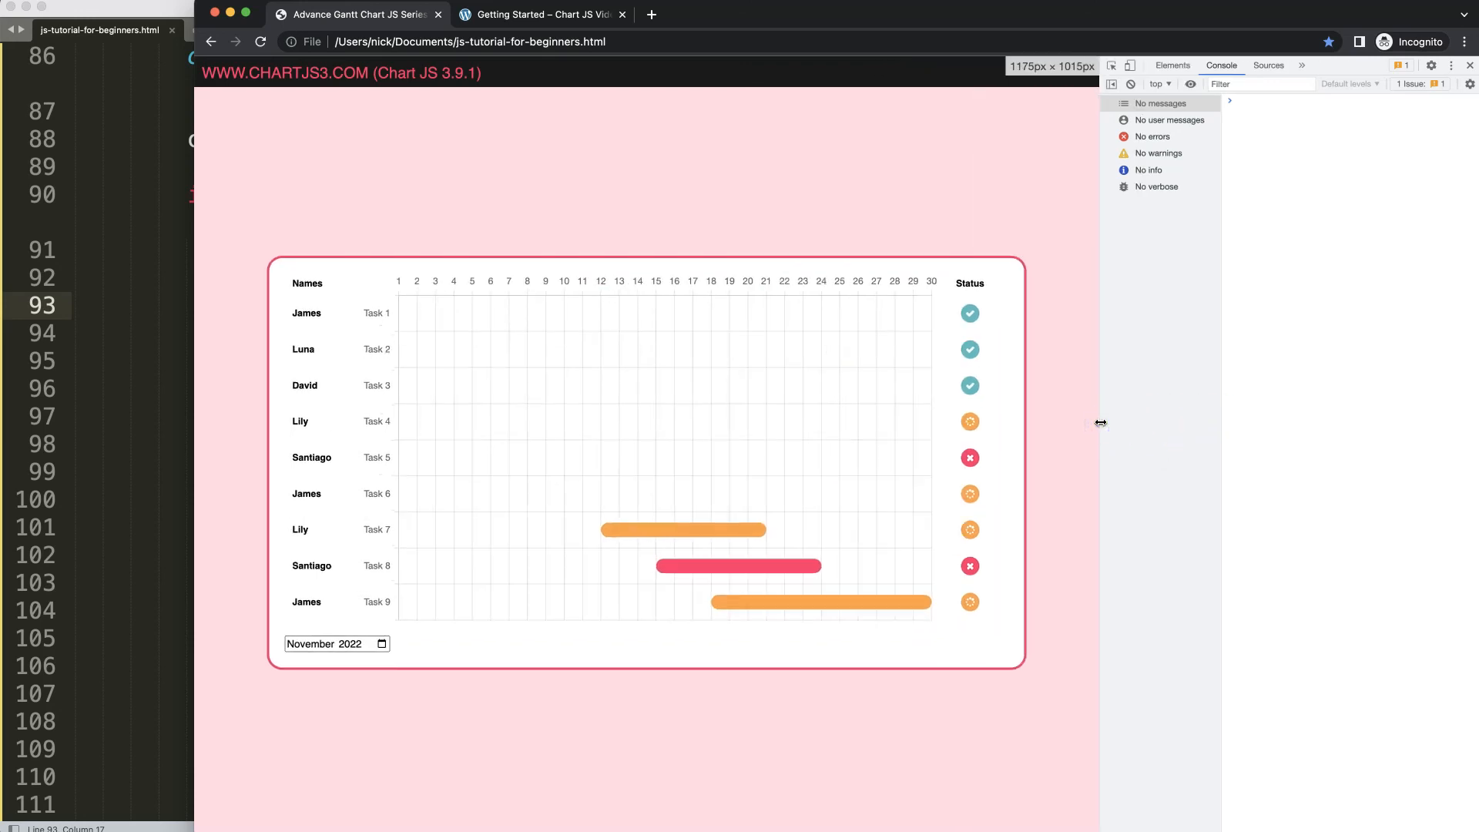
key(super+alt+i)
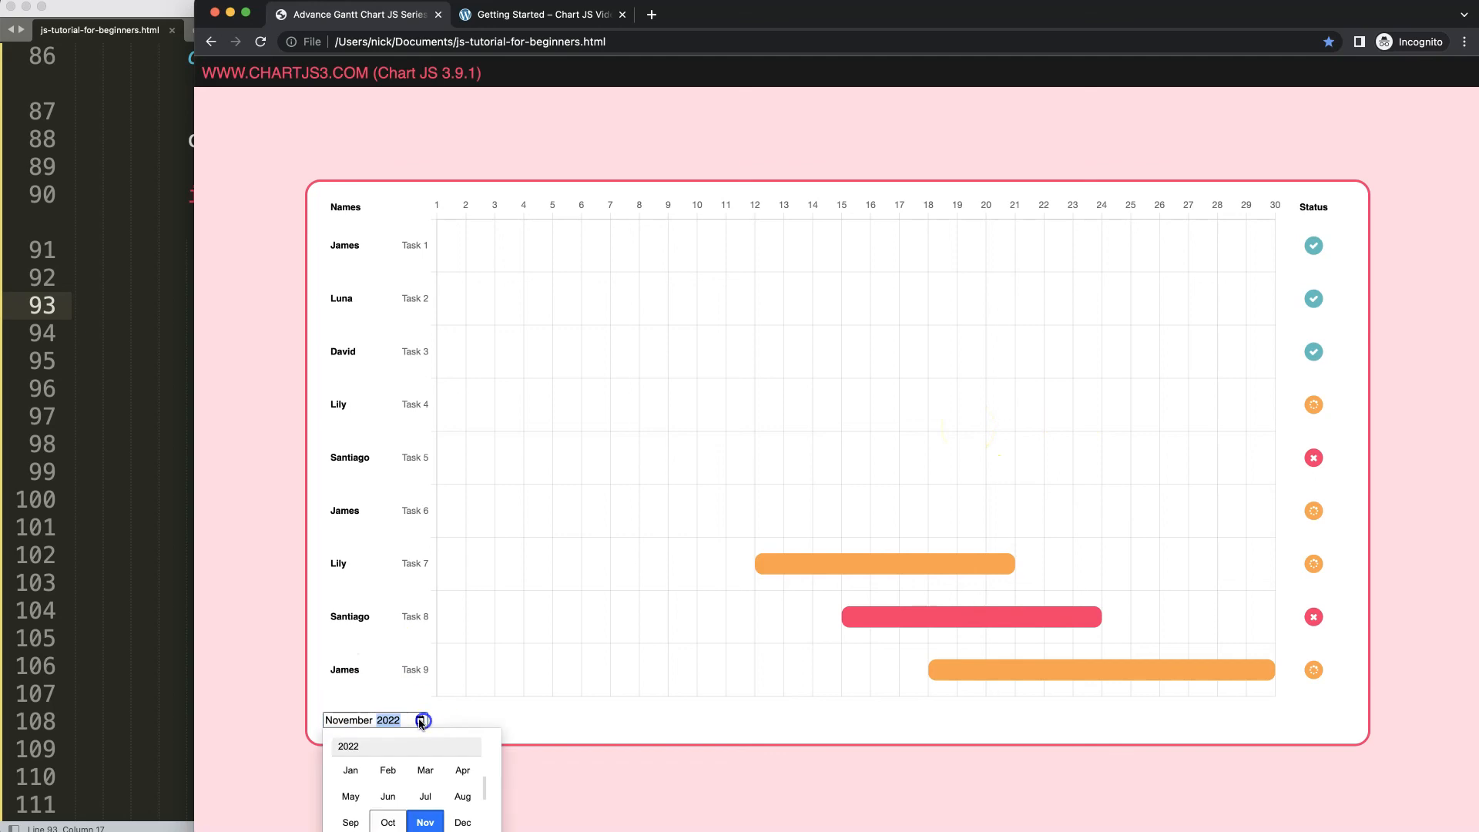
Step: Set the chart back to October 2022 so the dashed Today line shows at day 27
click(607, 770)
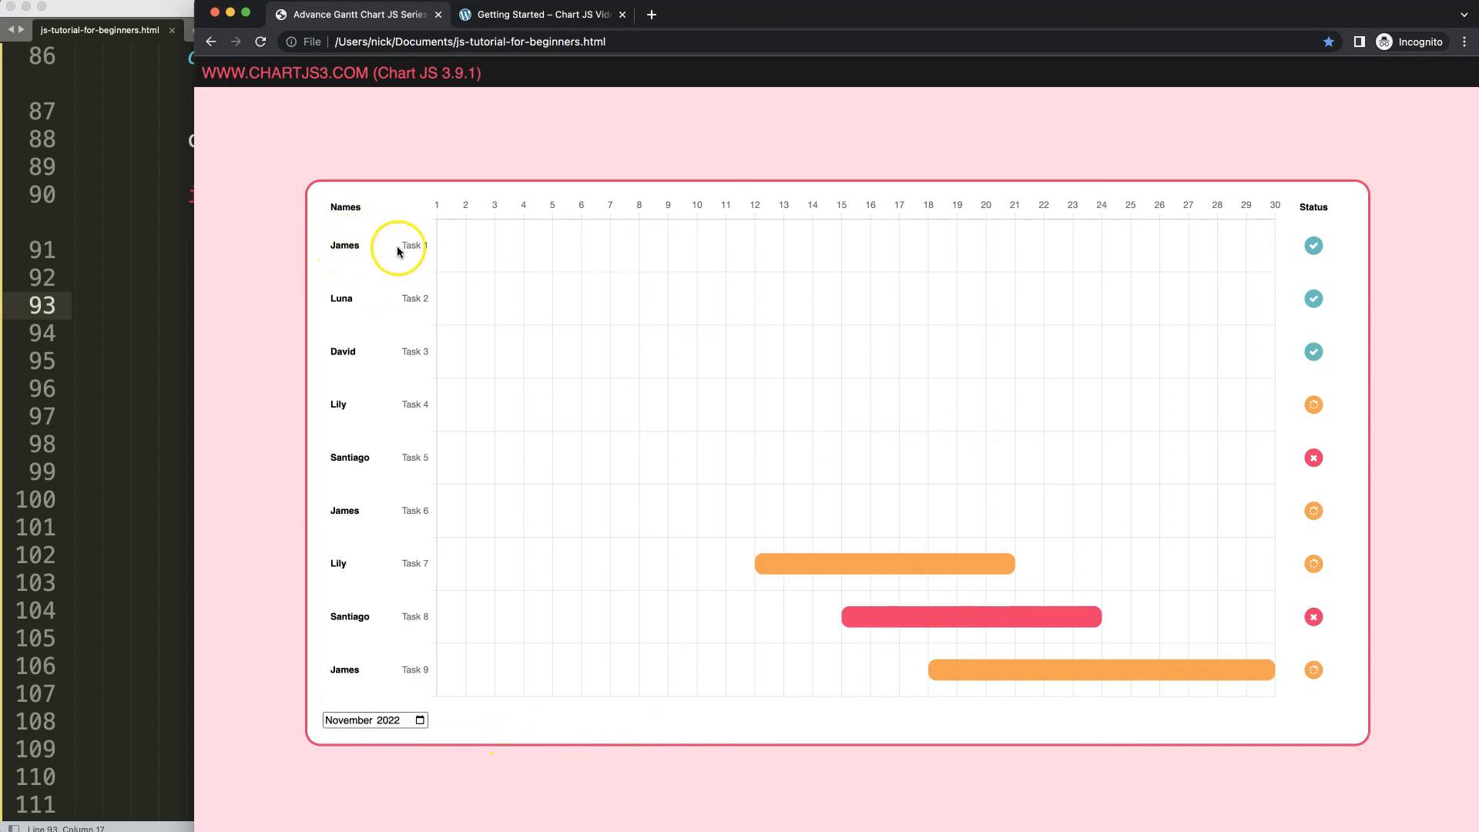
click(545, 257)
click(420, 719)
click(387, 822)
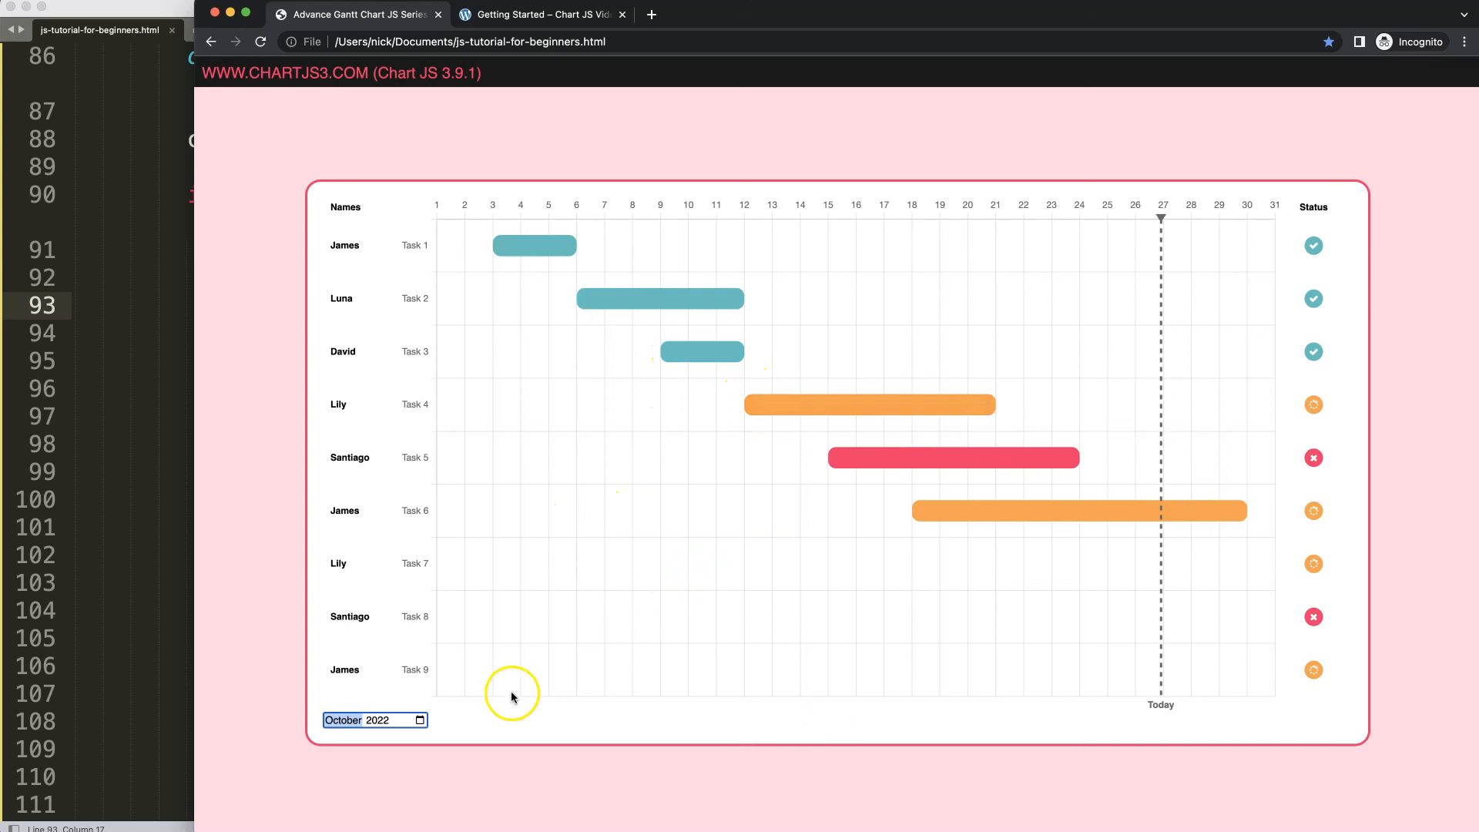
click(499, 730)
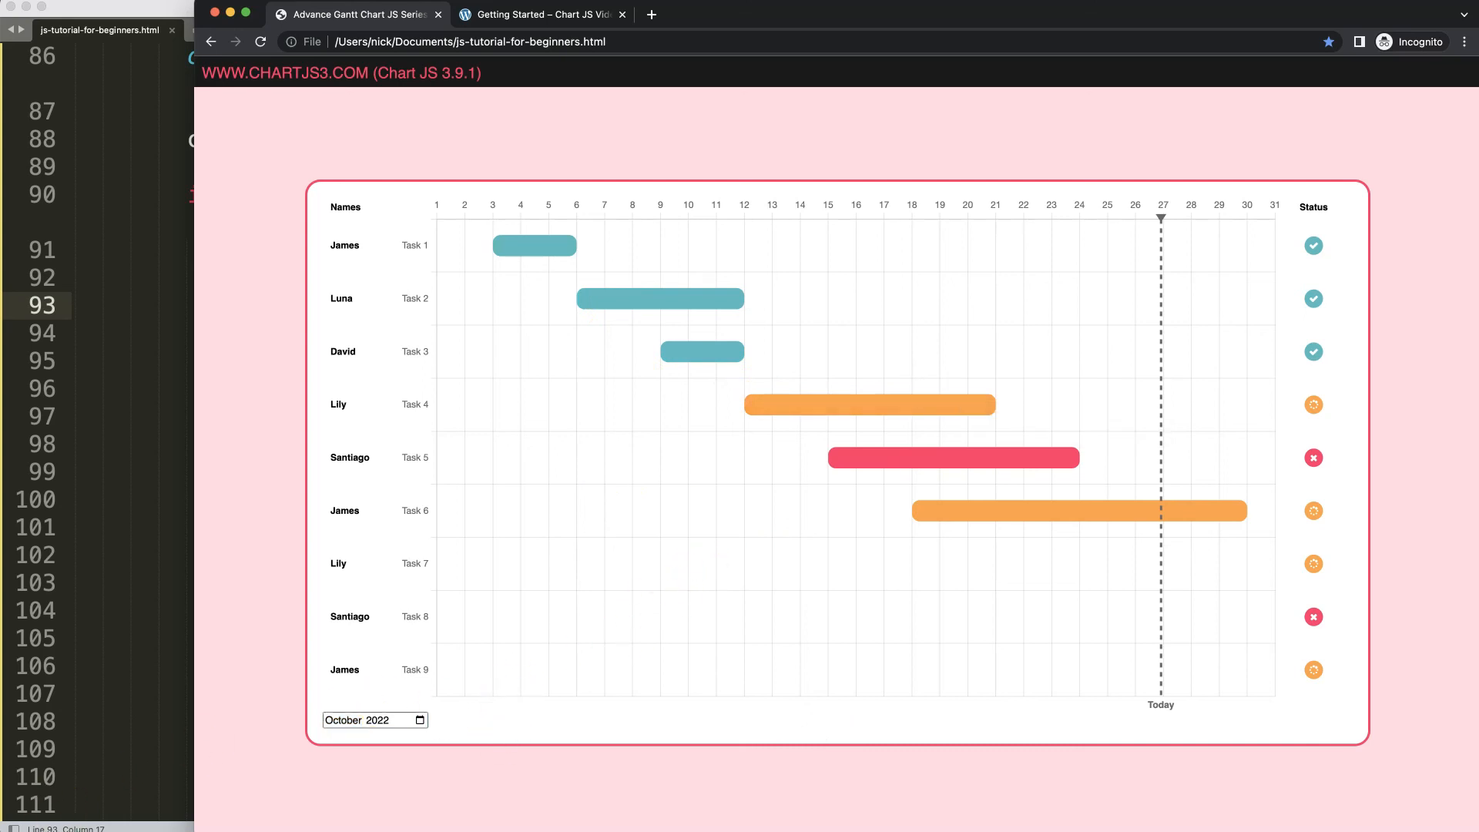